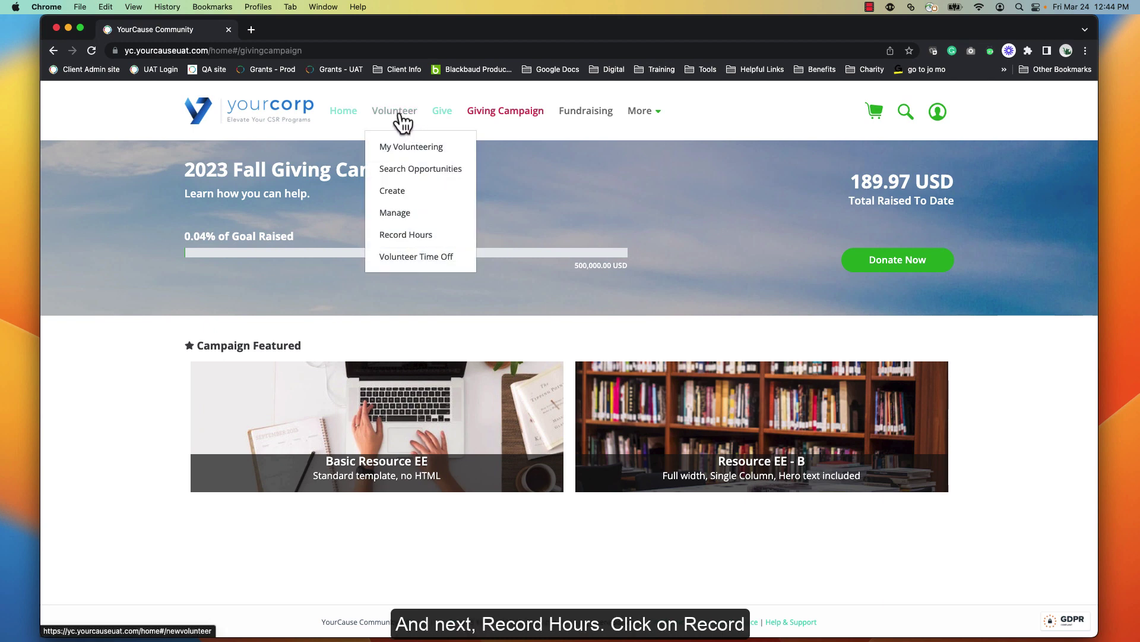
Start a new individual activity for recording hours, named "Sample Individual Volunteering" with the description "Sample".
click(410, 238)
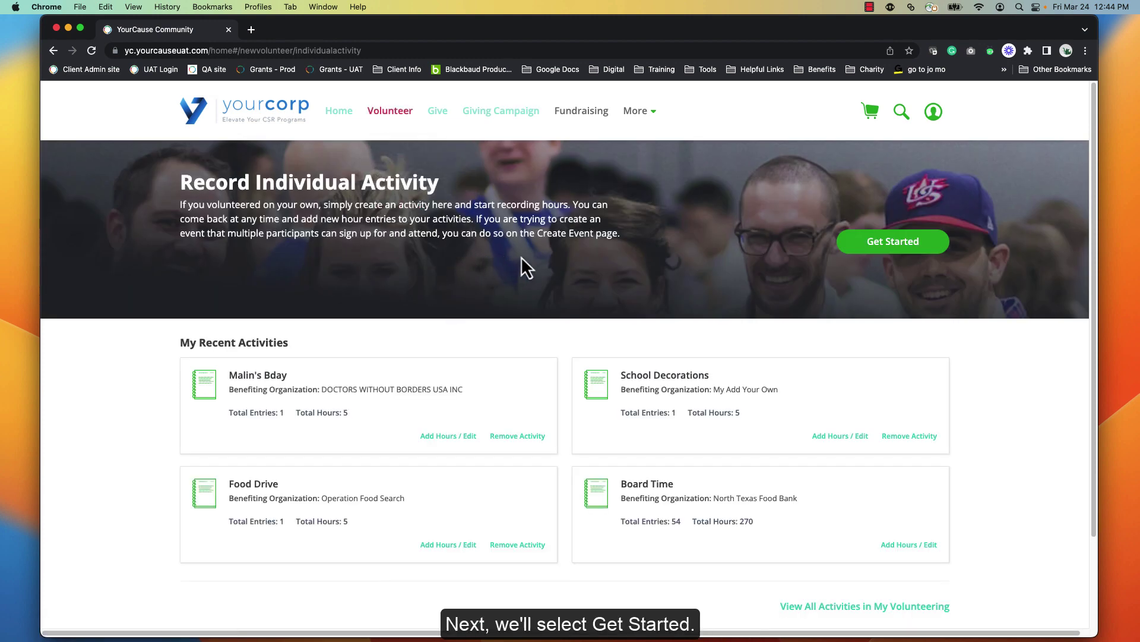
click(887, 250)
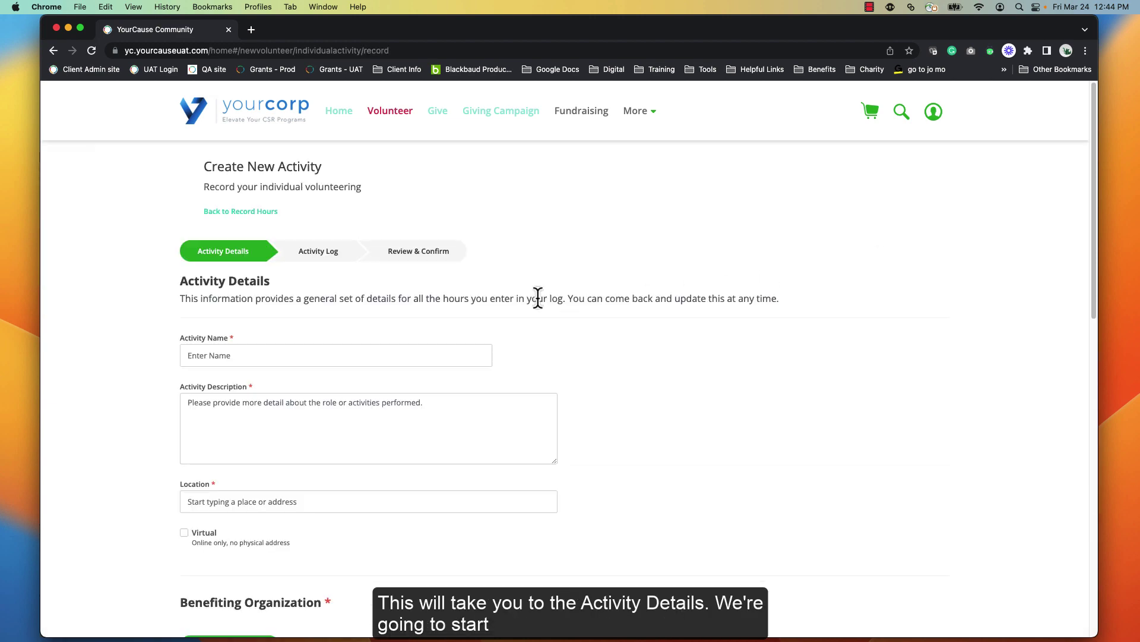
click(198, 354)
click(302, 385)
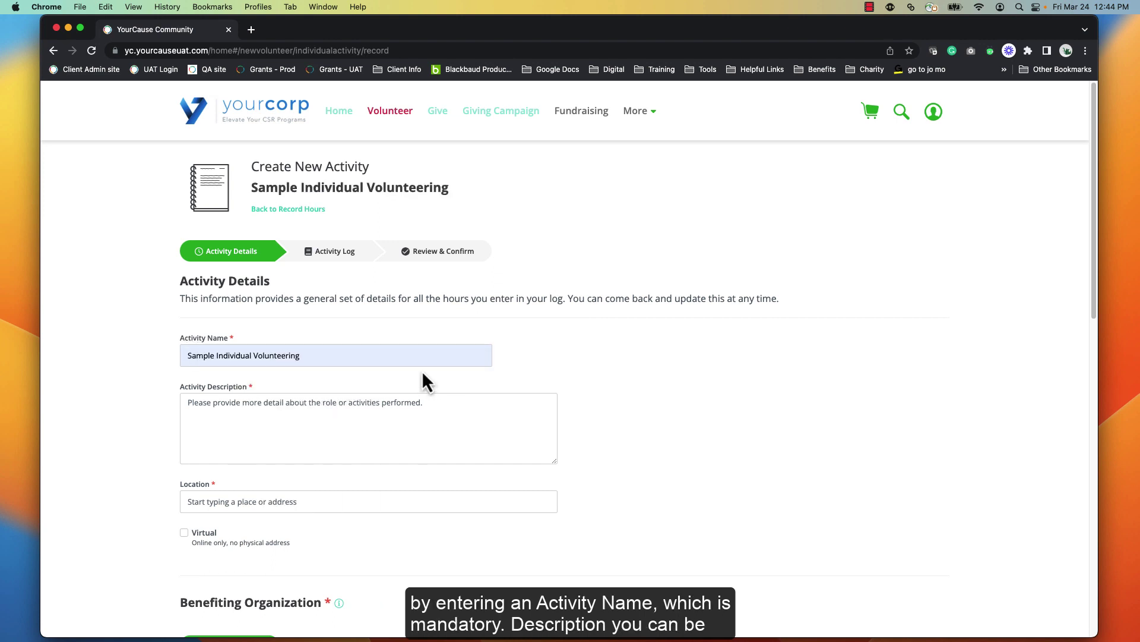
click(296, 399)
text(Sample)
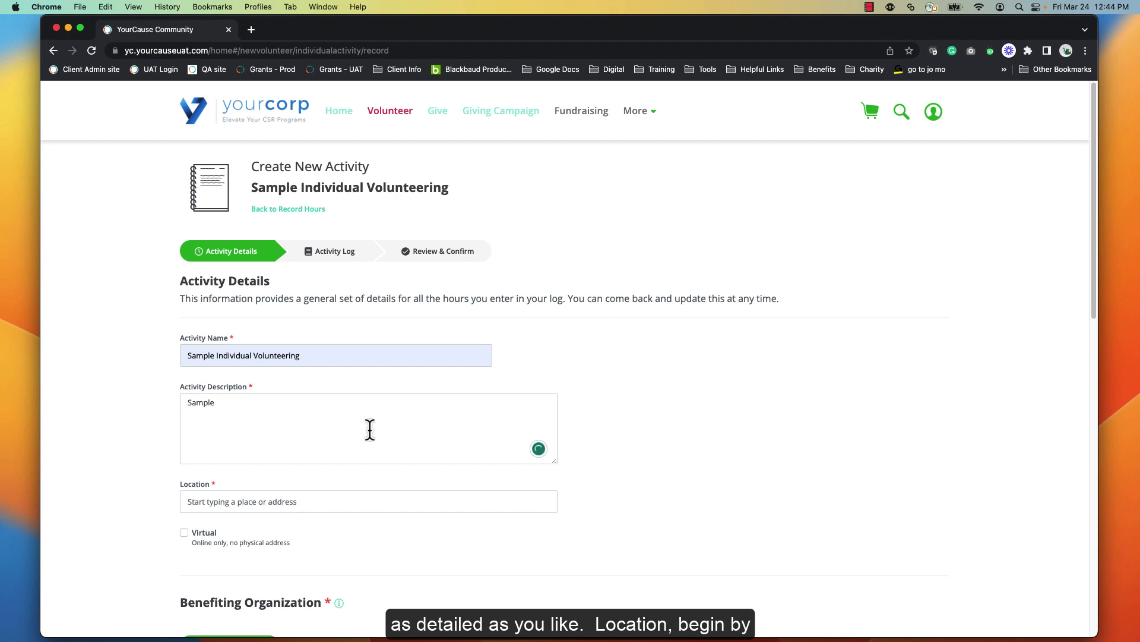
Set the activity's location to Dallas, TX, USA from the address suggestions.
scroll(372, 424, down, 5)
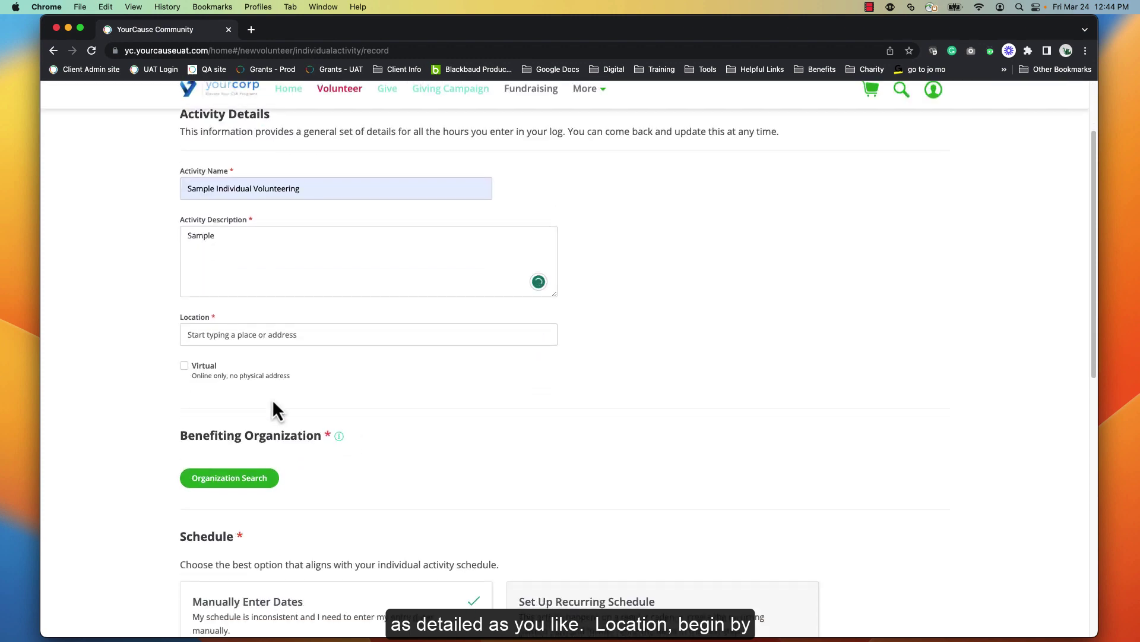
click(206, 332)
text(dall)
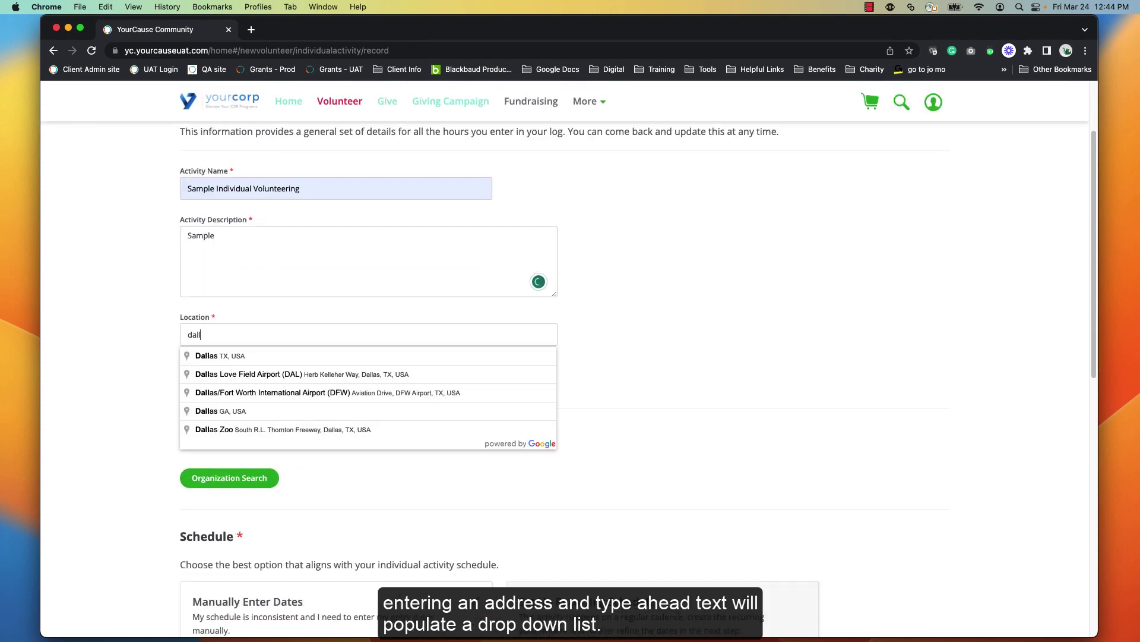
text(as)
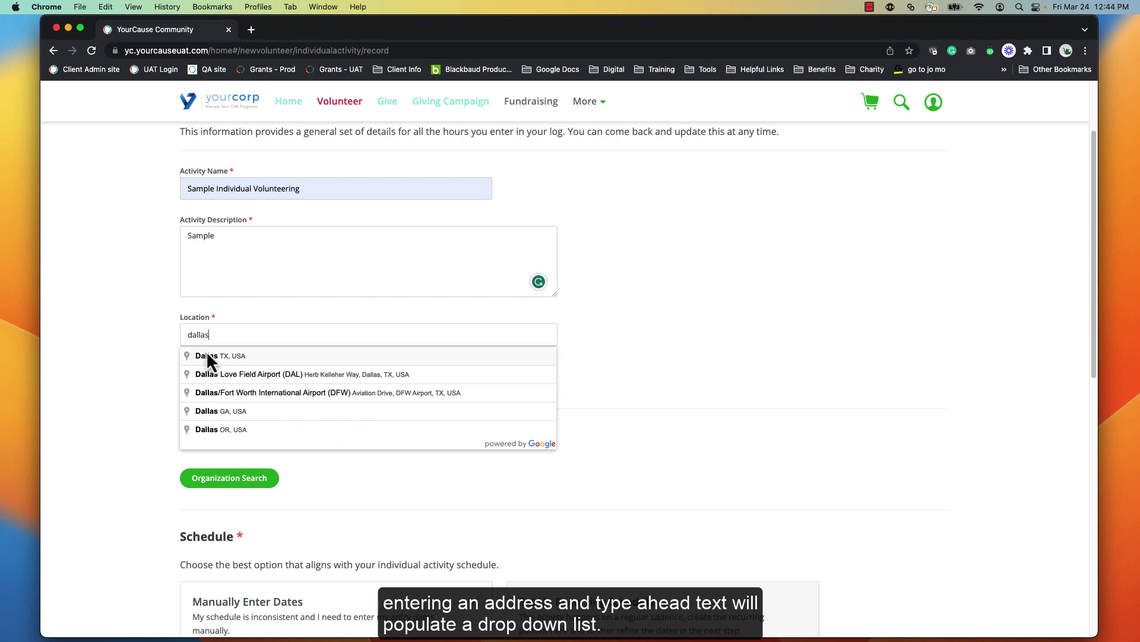
click(208, 360)
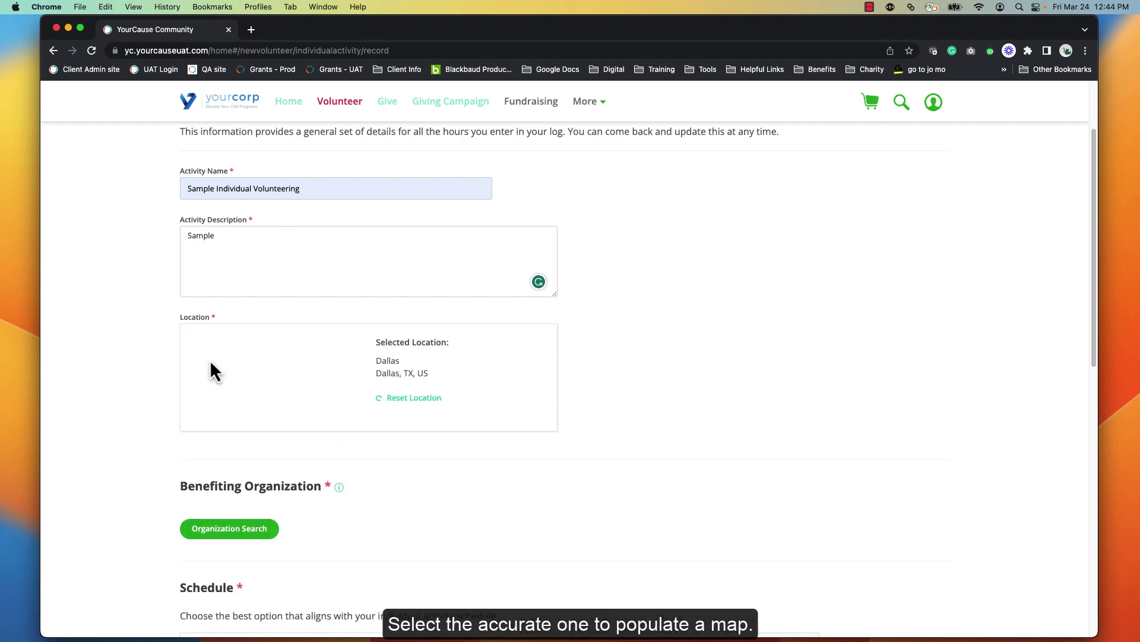
Search the eligible organizations for "dallas museum of art" and choose Dallas Museum of Art as the benefiting organization.
scroll(636, 398, down, 4)
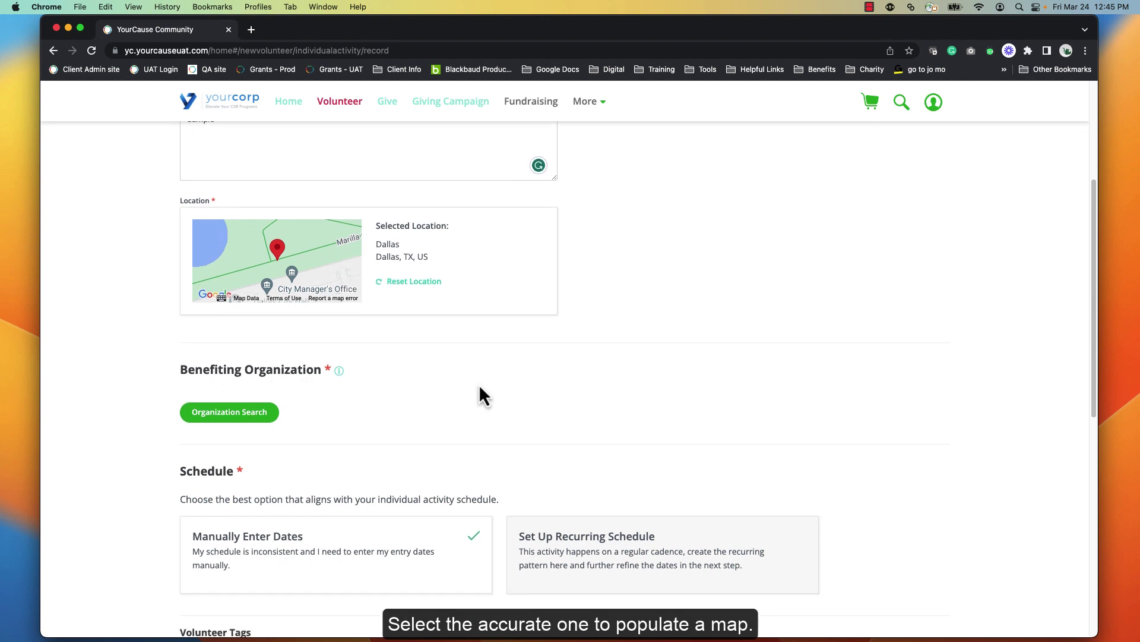
mouse_move(339, 373)
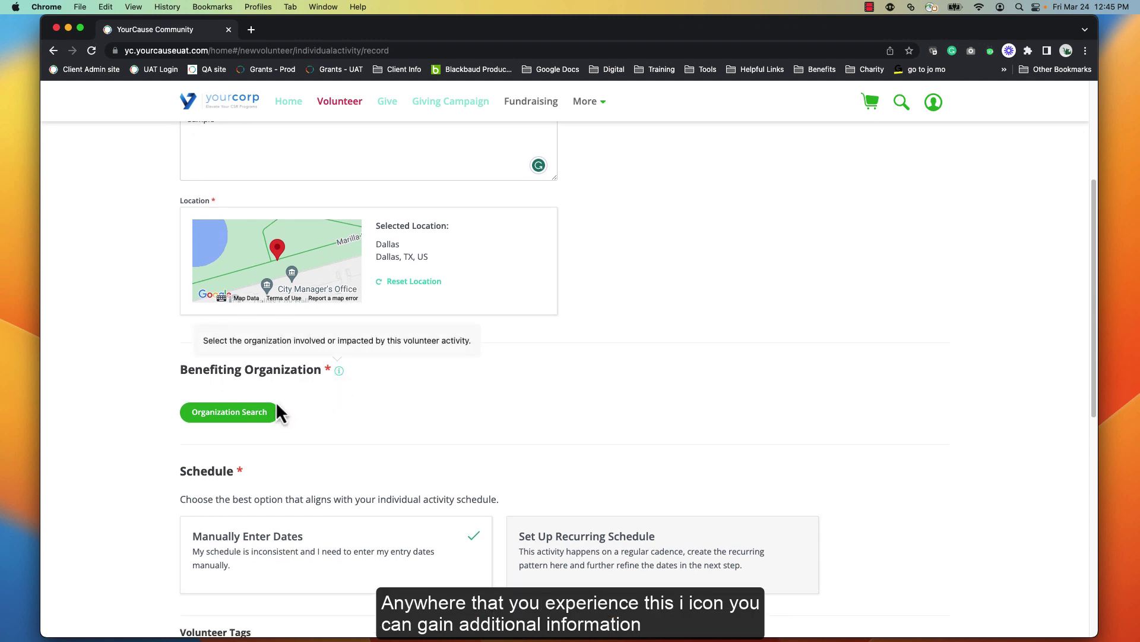
click(254, 414)
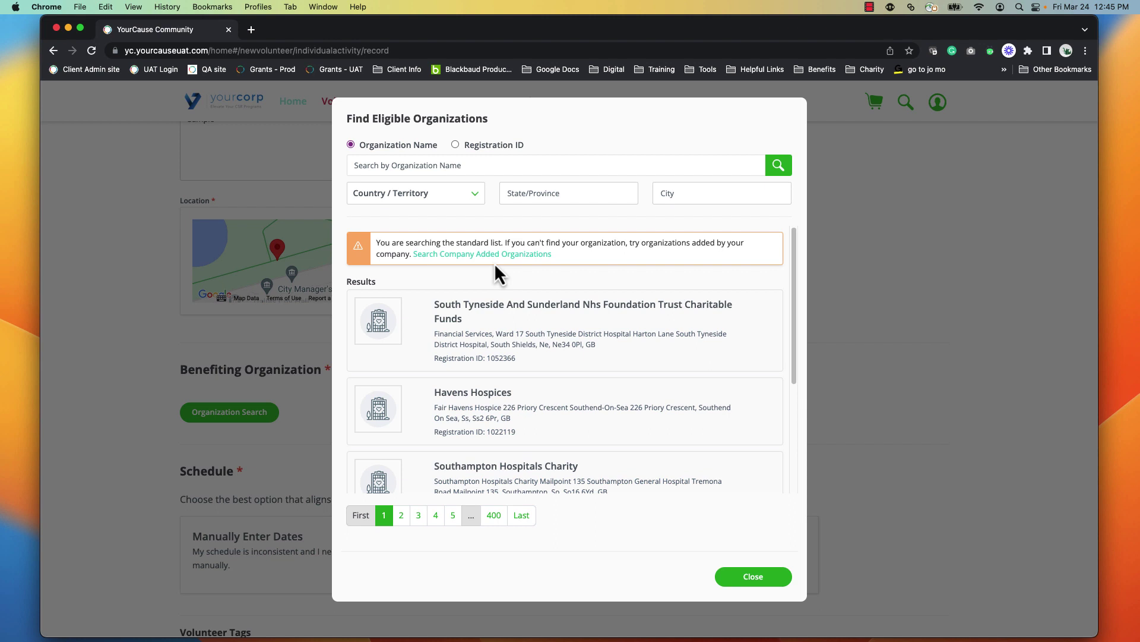
click(440, 165)
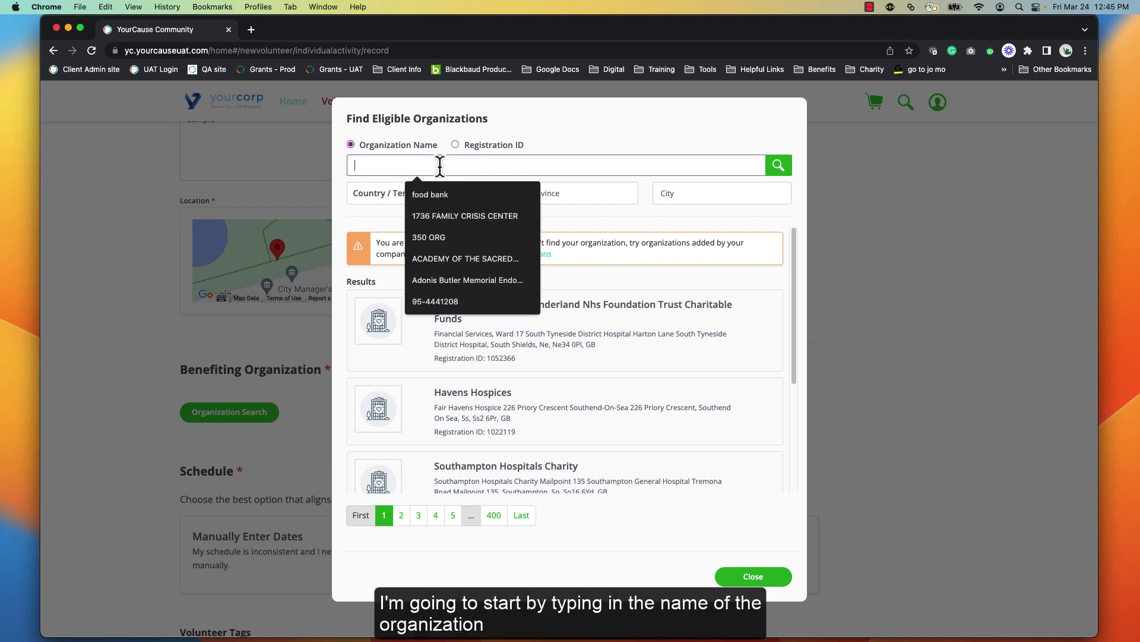
text(dallas)
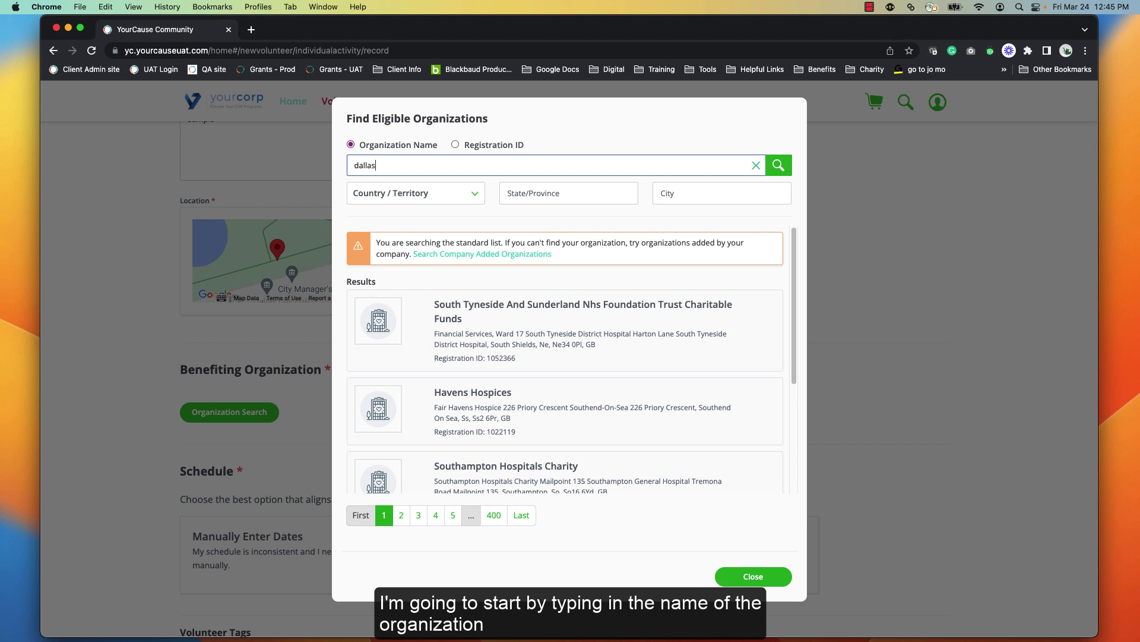
text( mus)
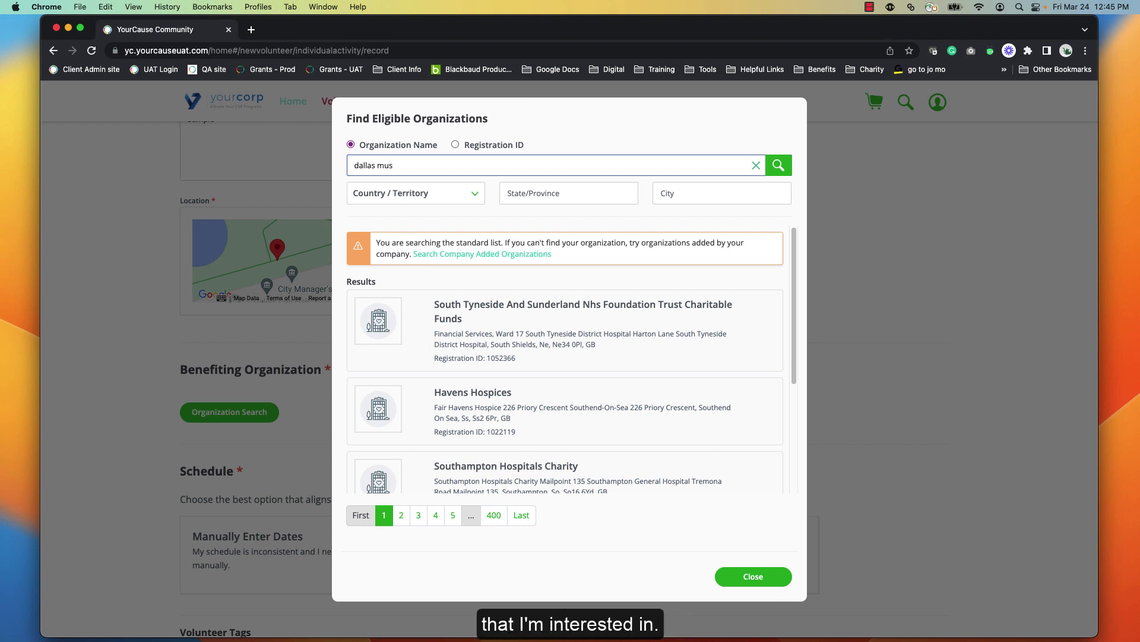
text(u)
text(um of art)
click(780, 168)
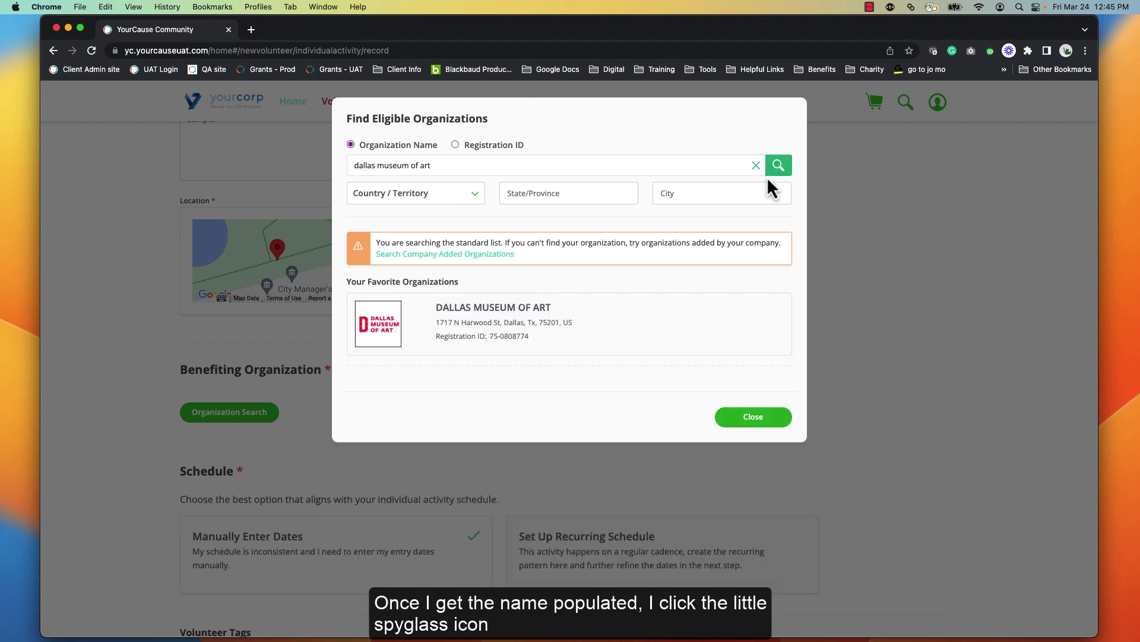
click(484, 324)
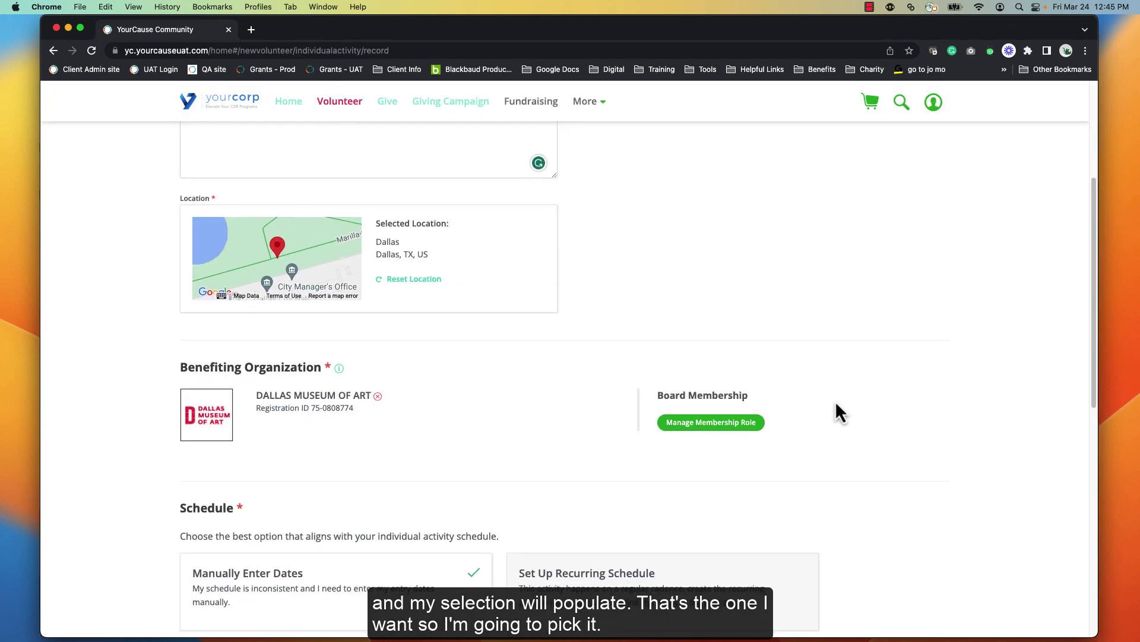
Create a new board membership role of Treasurer for the organization, with the date range 03/01/2023 to 03/31/2023.
click(728, 423)
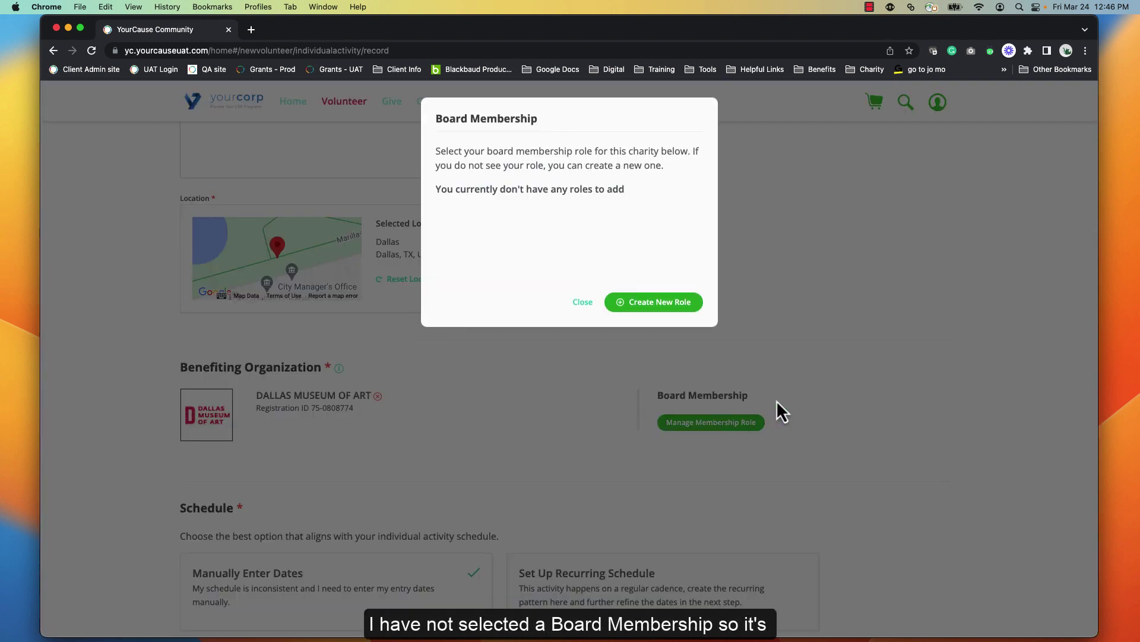
click(659, 303)
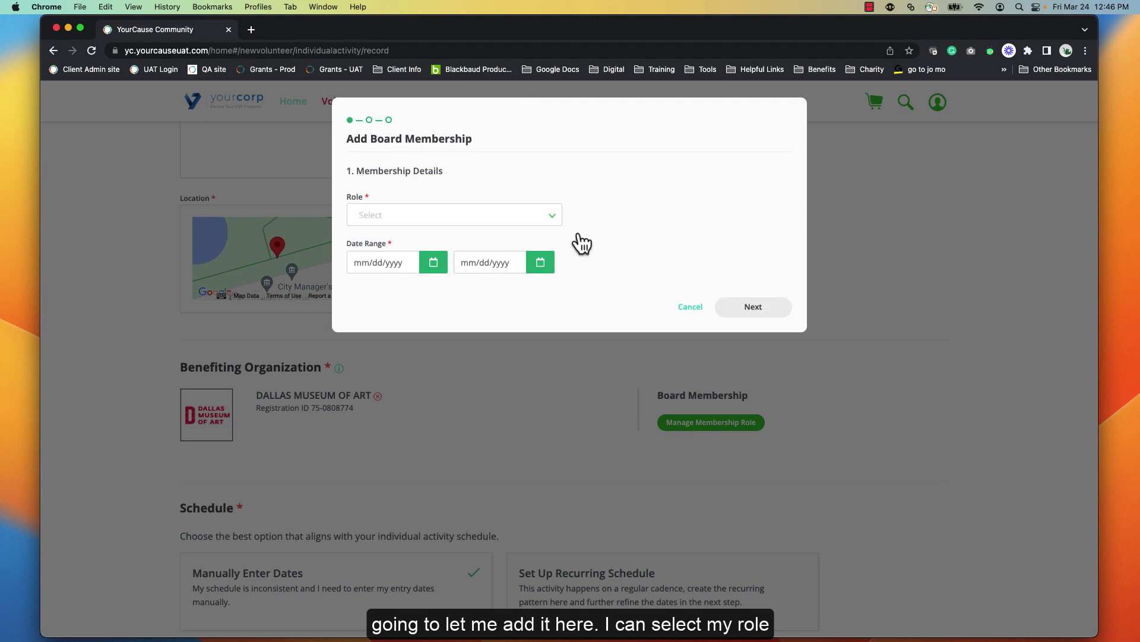
click(482, 219)
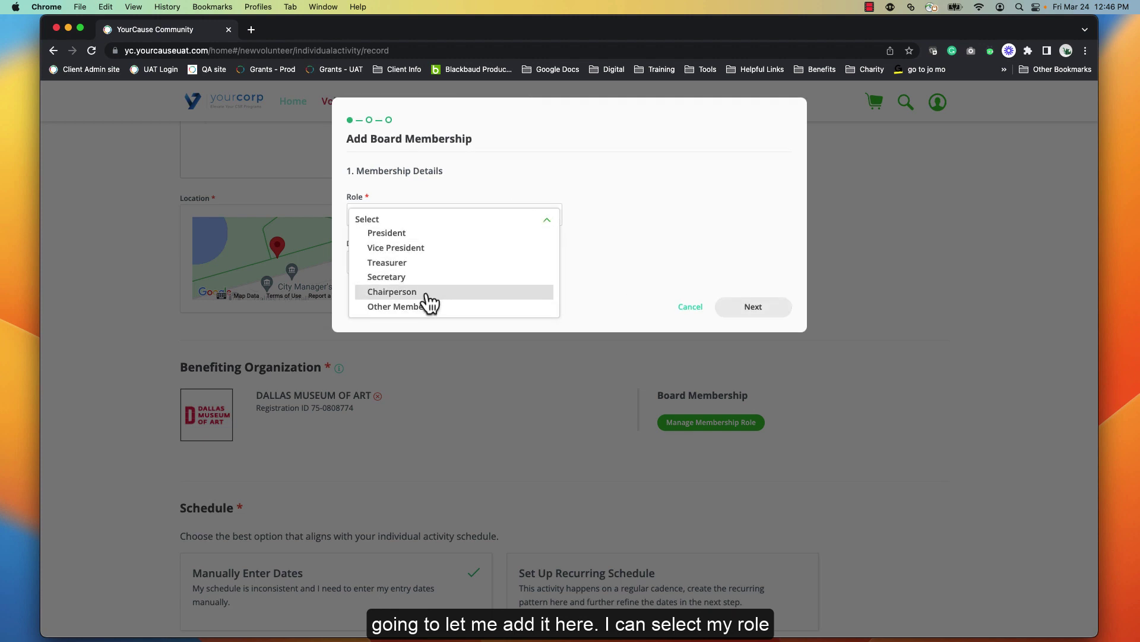
click(416, 263)
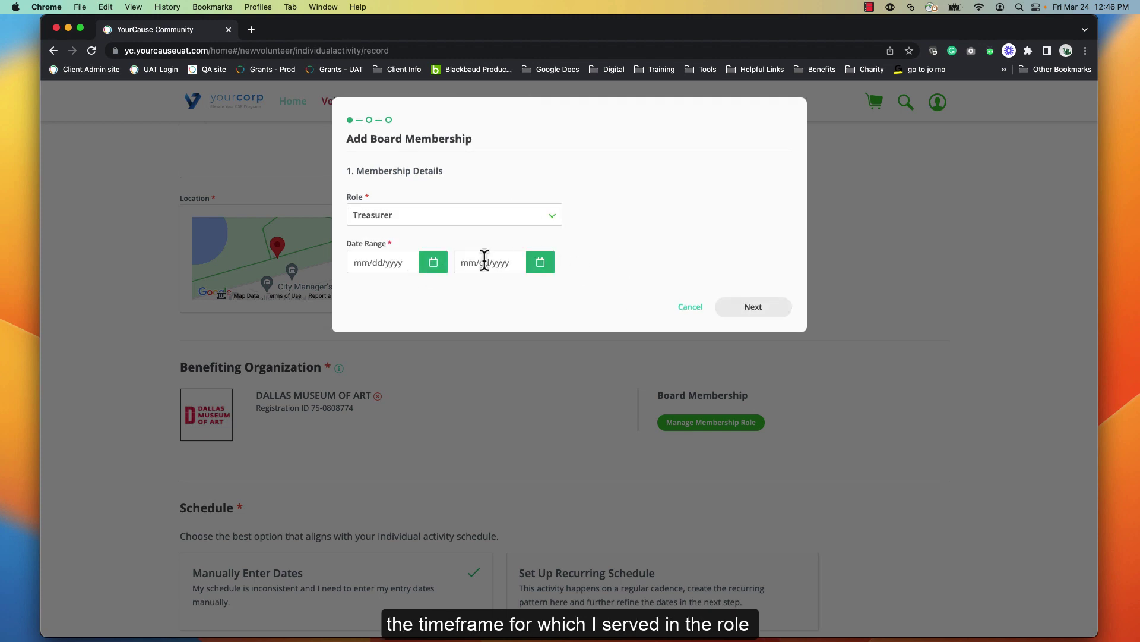
click(442, 272)
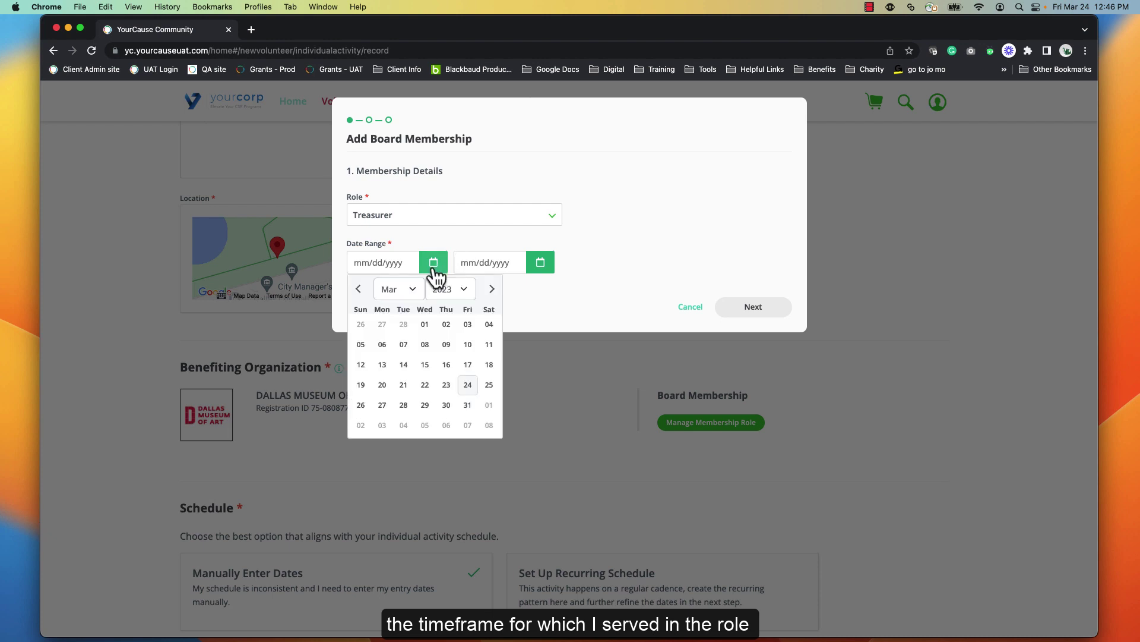
click(421, 325)
click(540, 264)
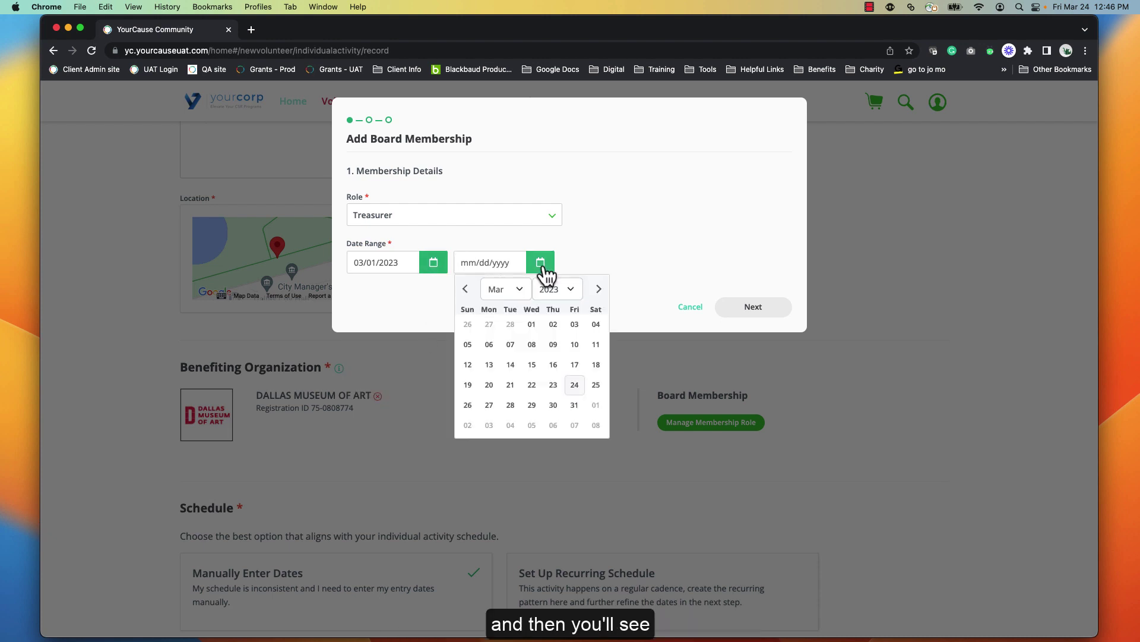
click(580, 406)
click(753, 307)
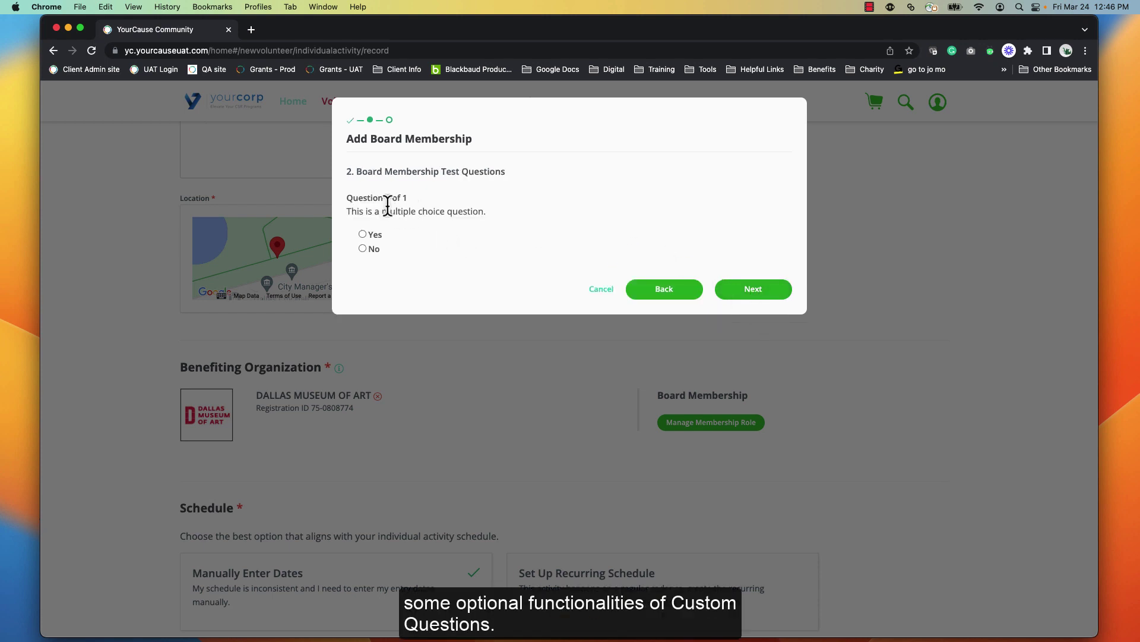
Answer Yes to the board membership question, then agree to the affirmation statement and save the role.
click(377, 236)
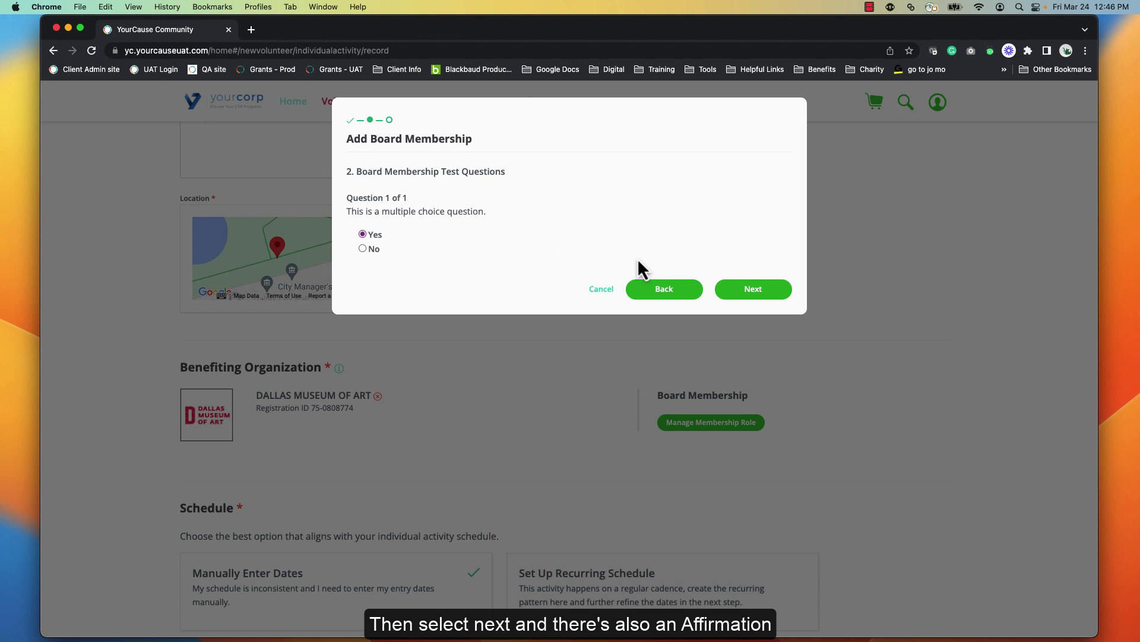
click(753, 291)
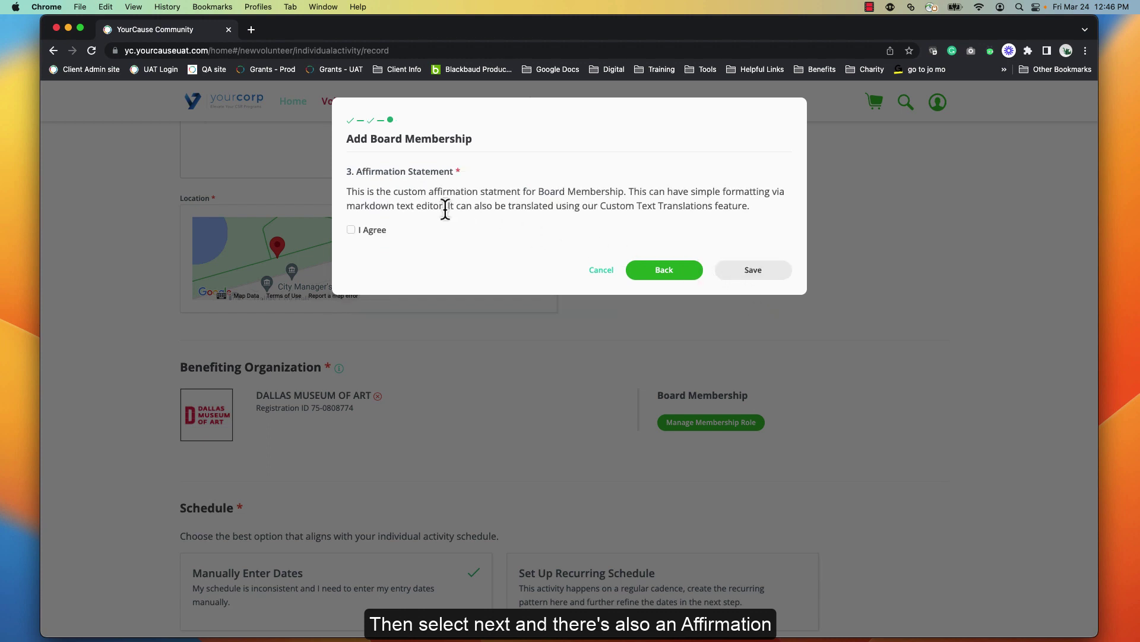
click(351, 230)
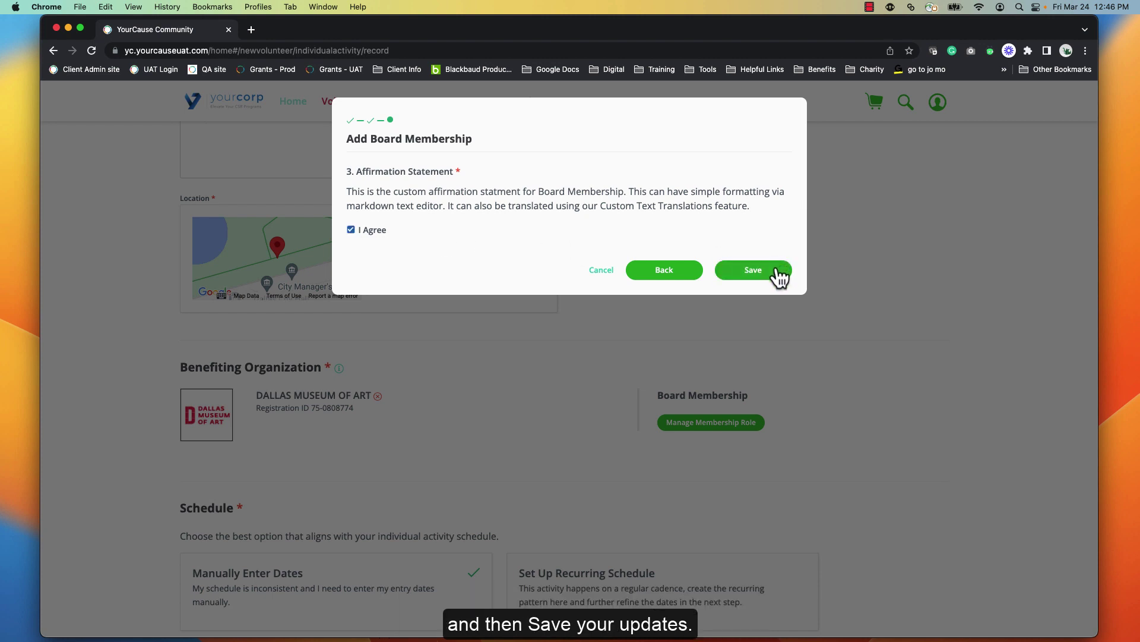
click(777, 271)
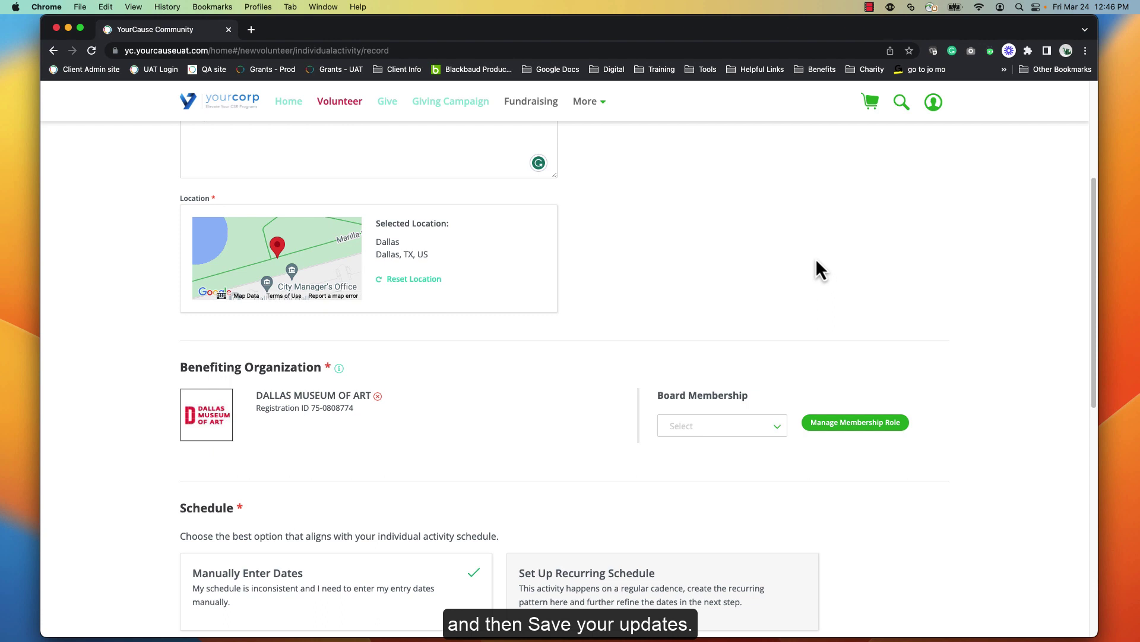
Assign the Treasurer role as the board membership for this activity's benefiting organization.
scroll(817, 265, down, 1)
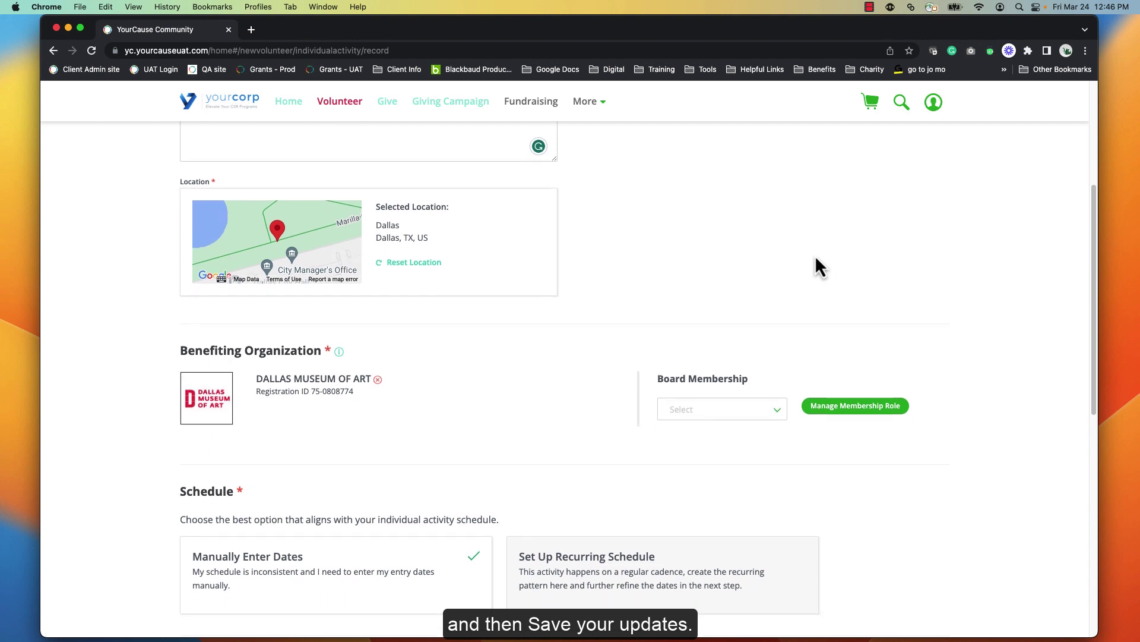
click(782, 402)
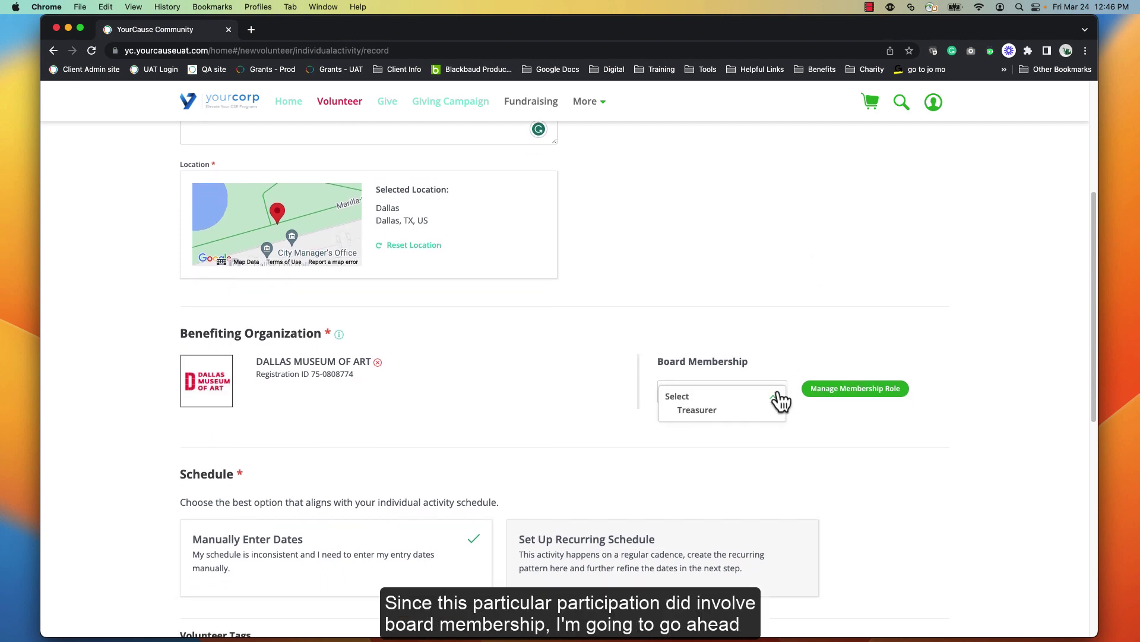
click(748, 411)
Select Family-friendly as the activity's volunteer tag and save the tag selection.
scroll(775, 300, down, 4)
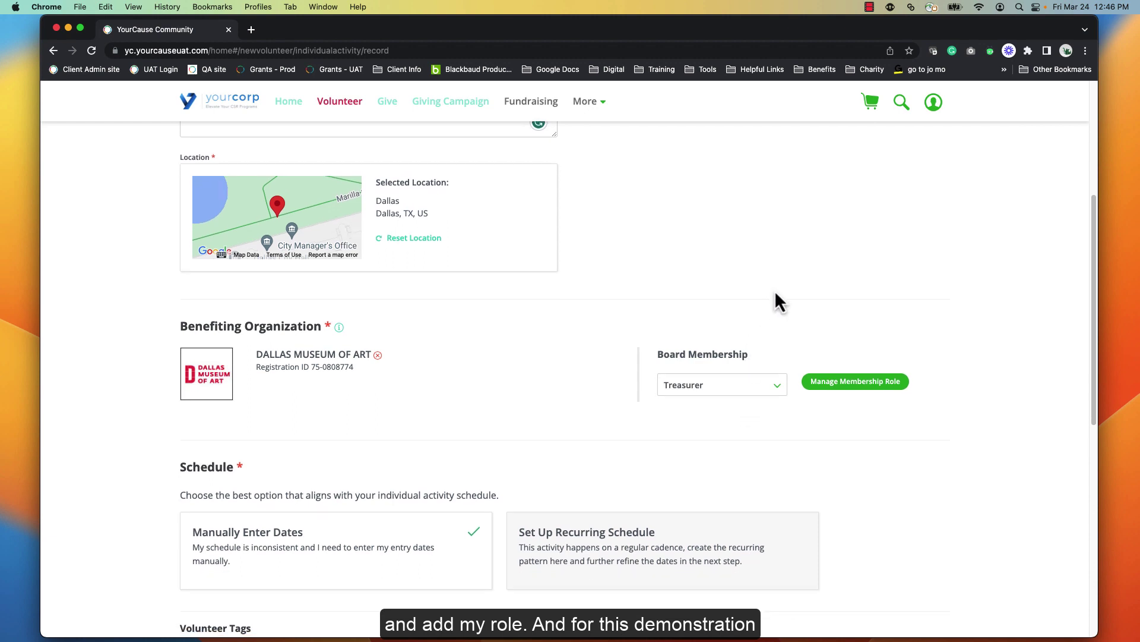
scroll(536, 255, down, 2)
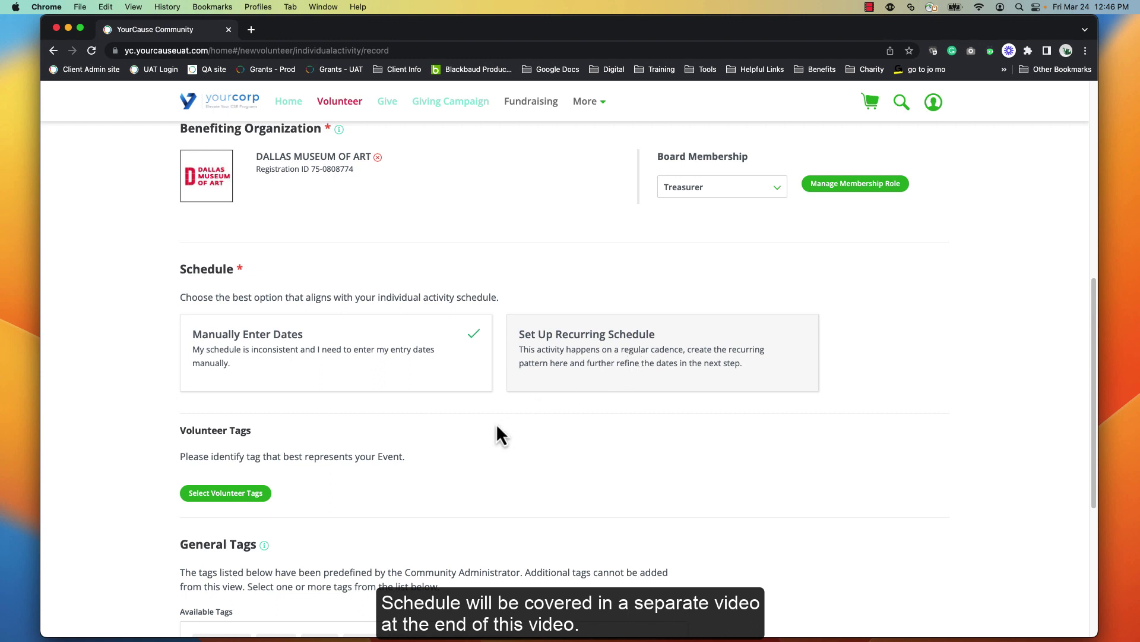
scroll(451, 422, down, 1)
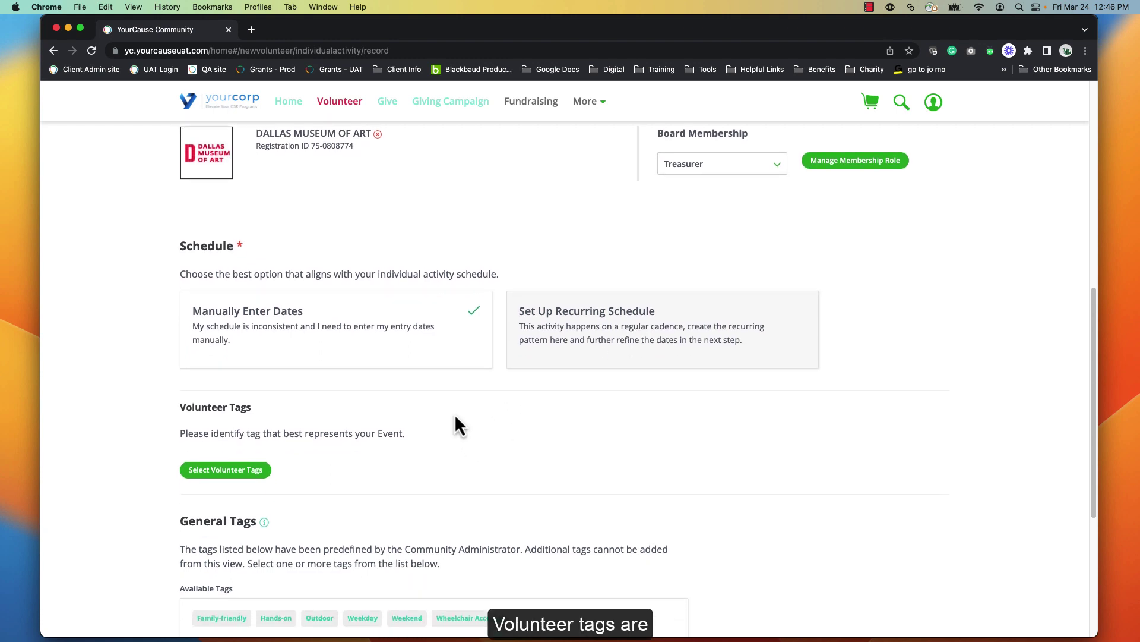
scroll(455, 413, down, 3)
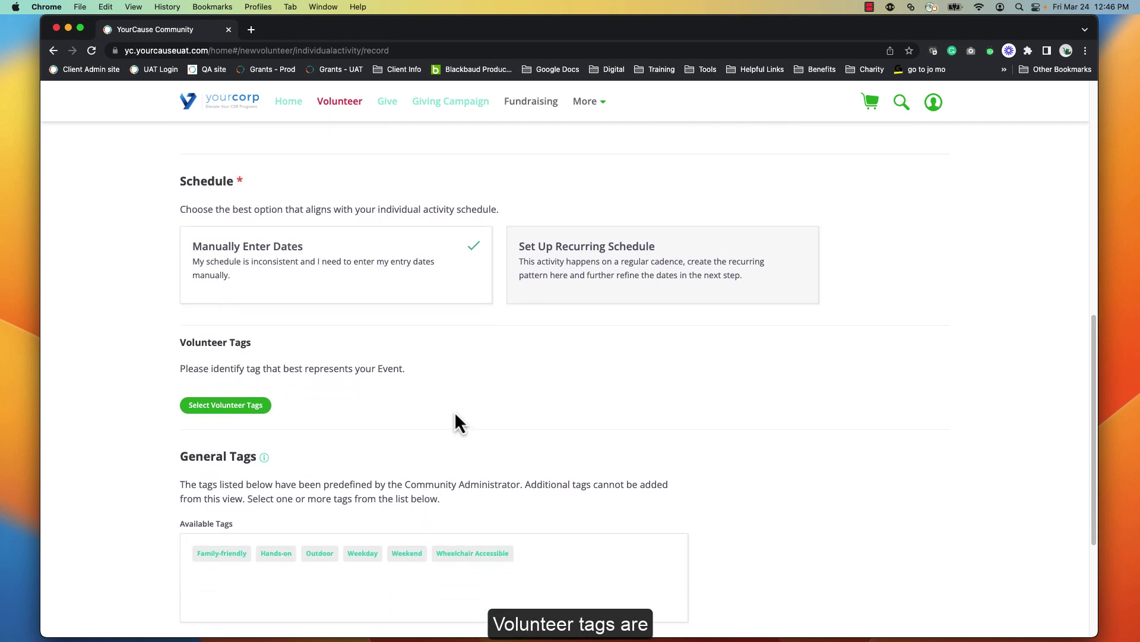
click(259, 404)
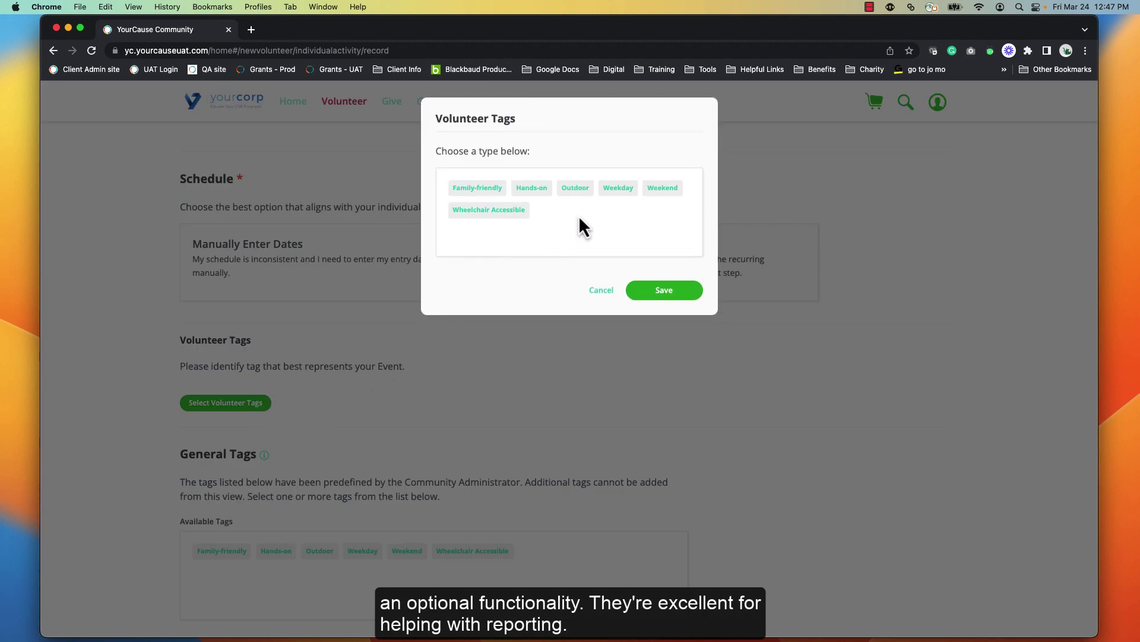
click(486, 189)
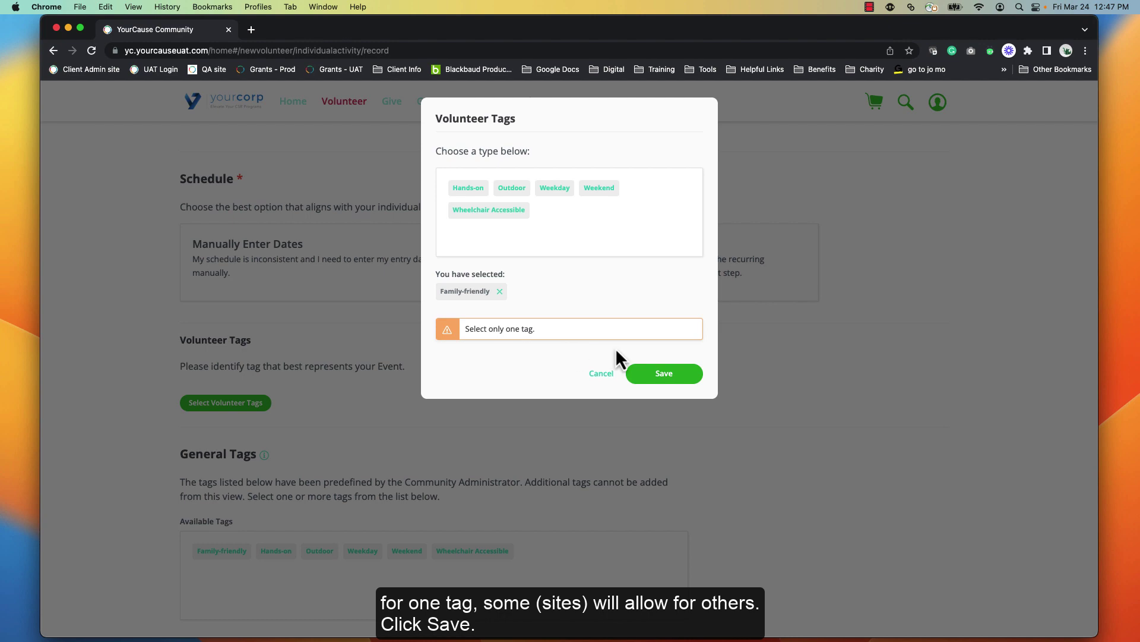
click(665, 373)
Add the general tags Family-friendly and Weekday to the activity, then continue to the activity log.
scroll(560, 395, down, 5)
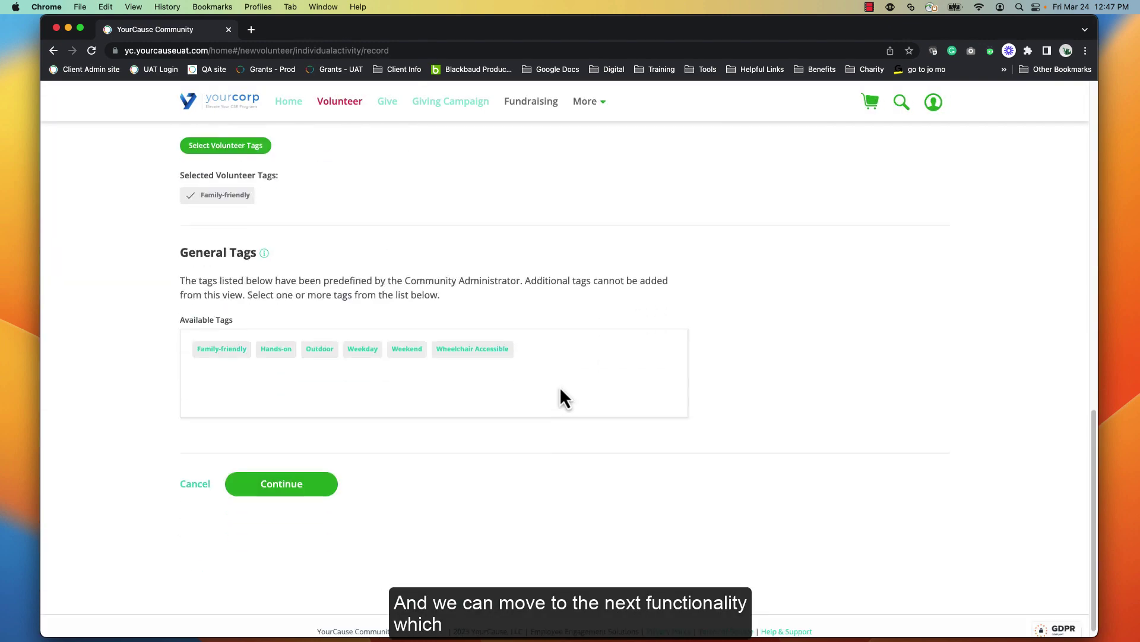
mouse_move(265, 250)
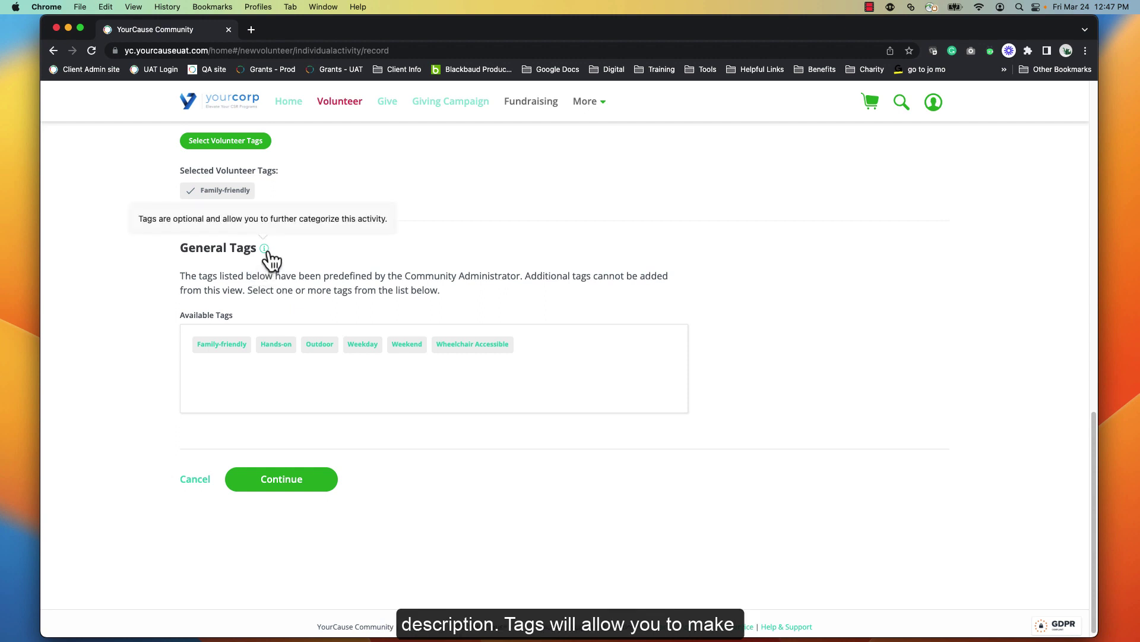
click(225, 345)
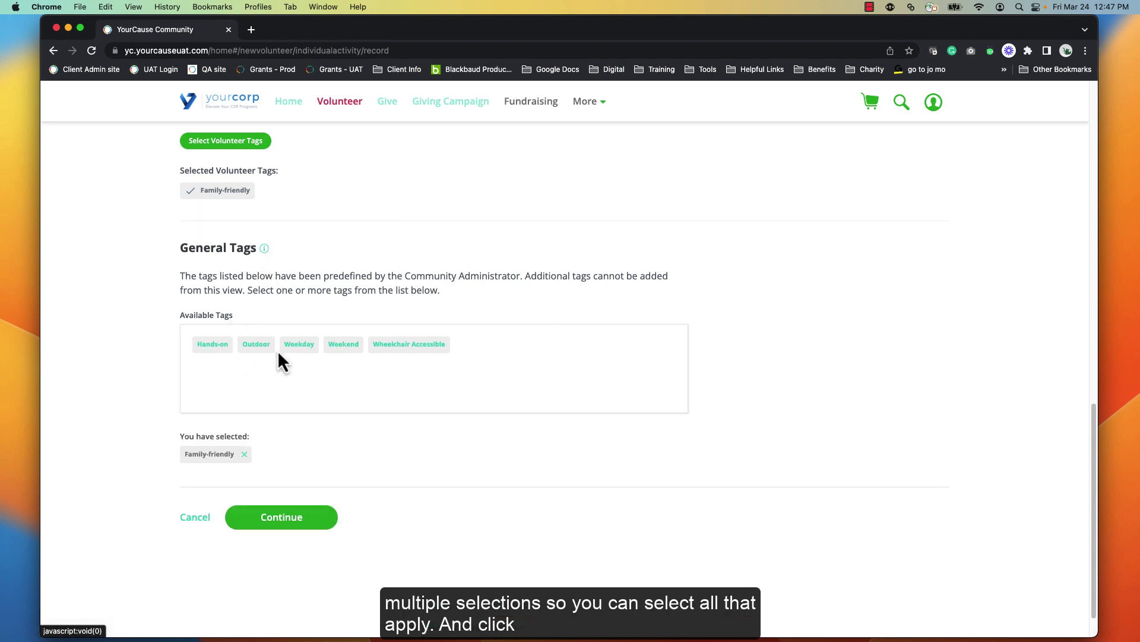
click(295, 345)
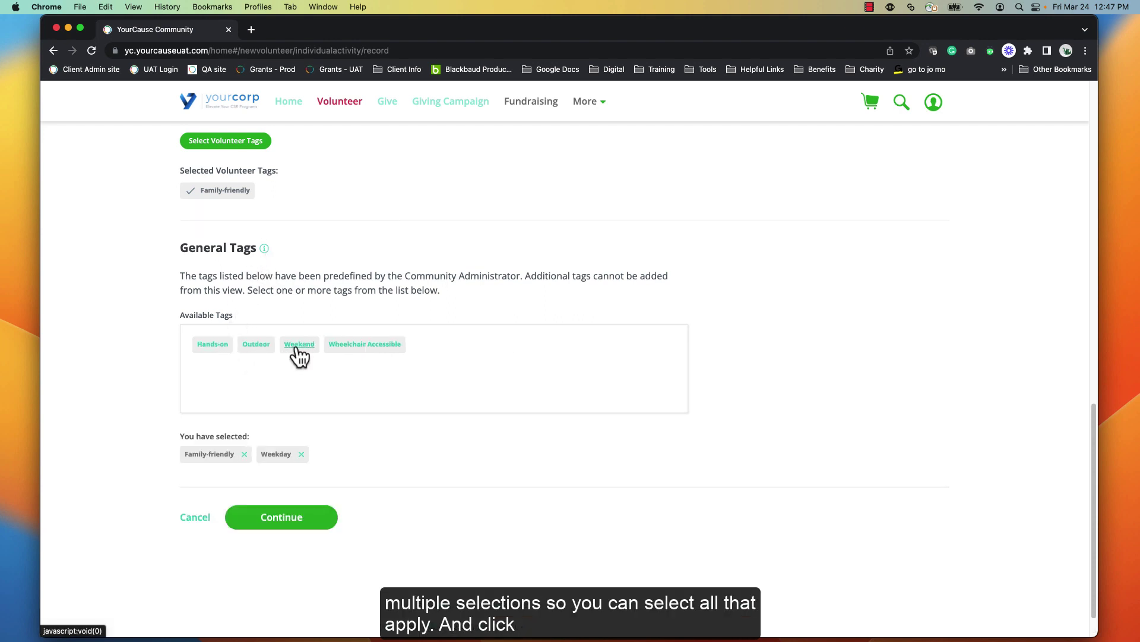
click(311, 521)
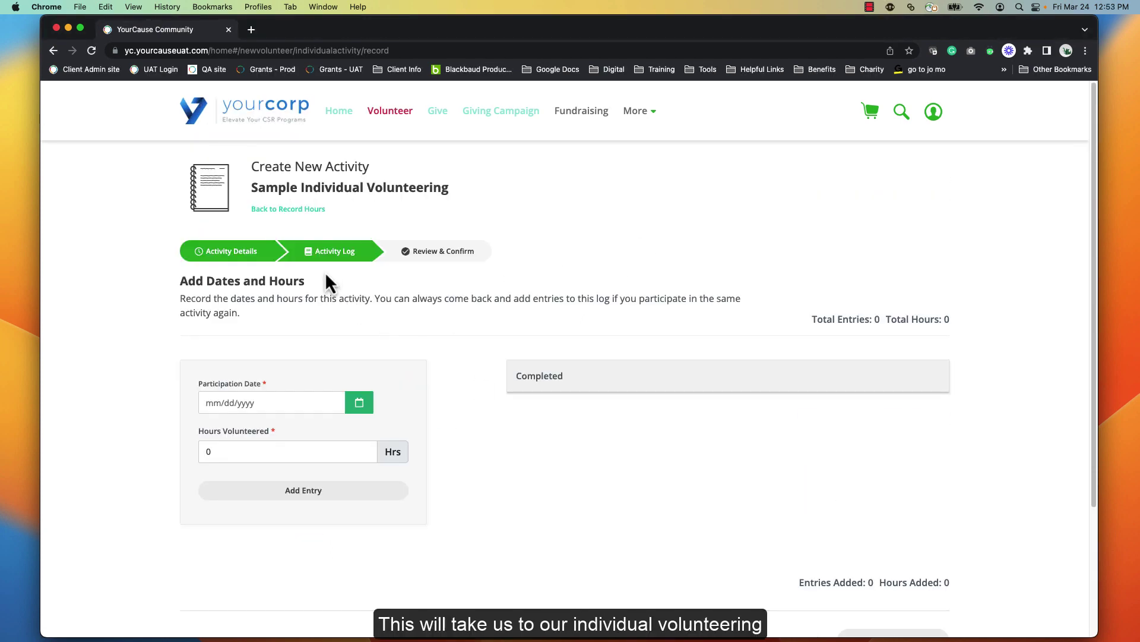
Add an activity log entry with participation date 03/03/2023 and 2 hours volunteered.
click(360, 407)
click(319, 467)
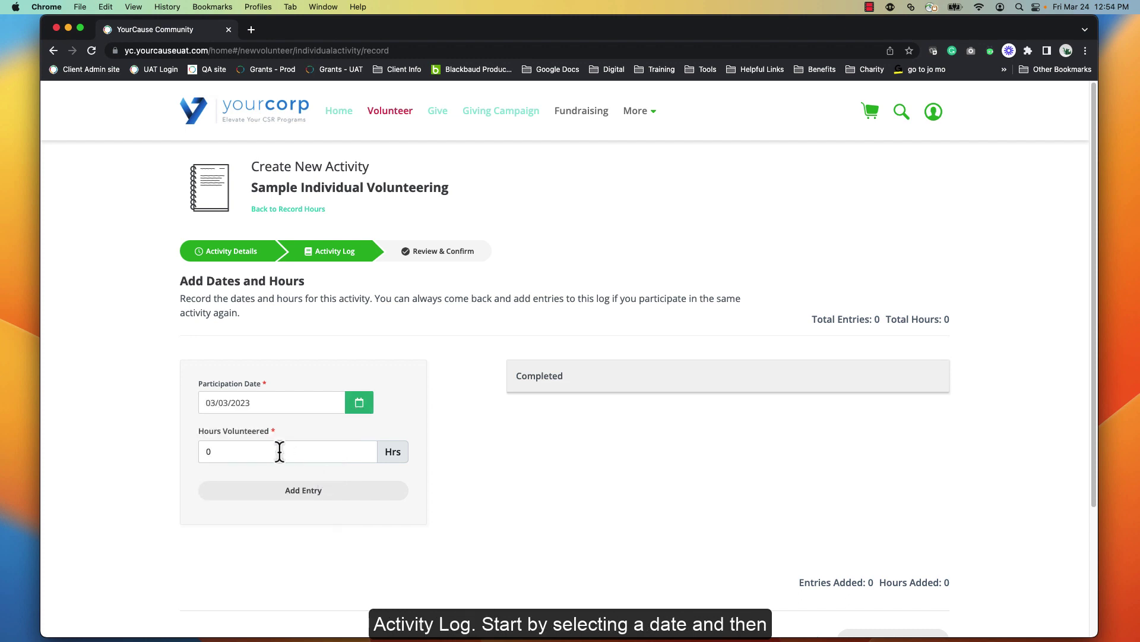
drag(276, 451, 203, 445)
text(2)
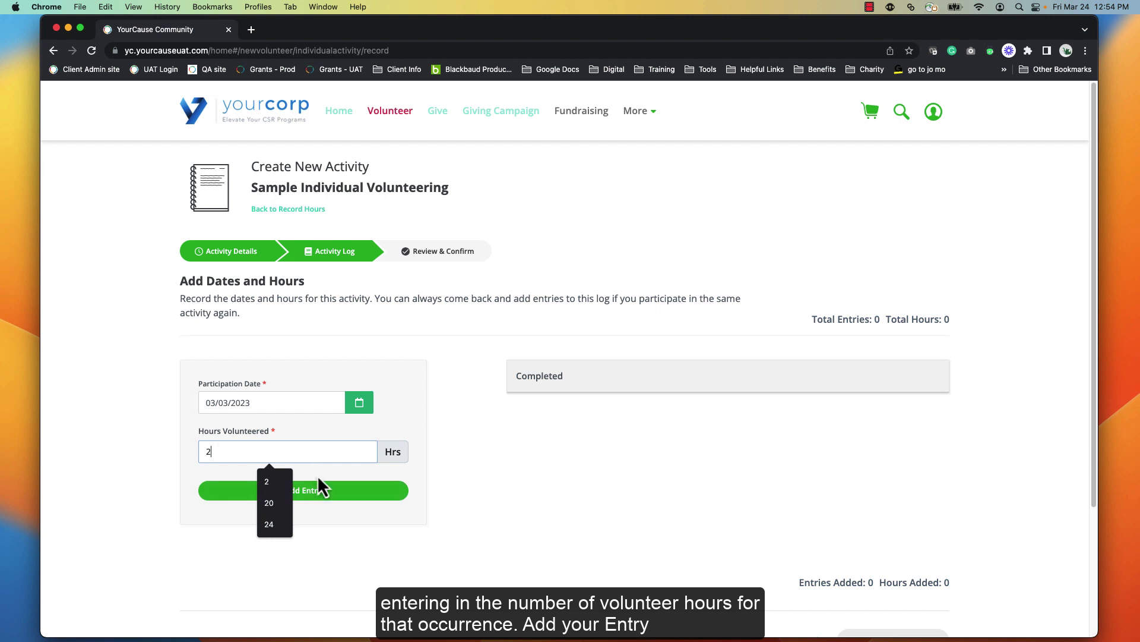
click(334, 482)
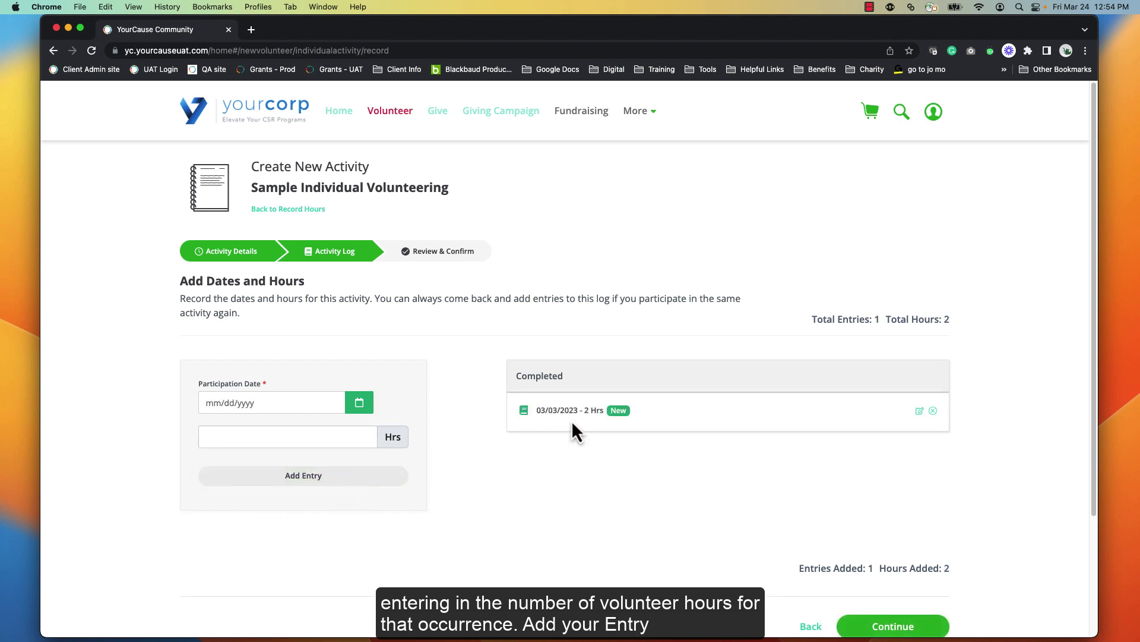
Add another activity log entry with participation date 03/11/2023 and 2 hours volunteered.
click(369, 406)
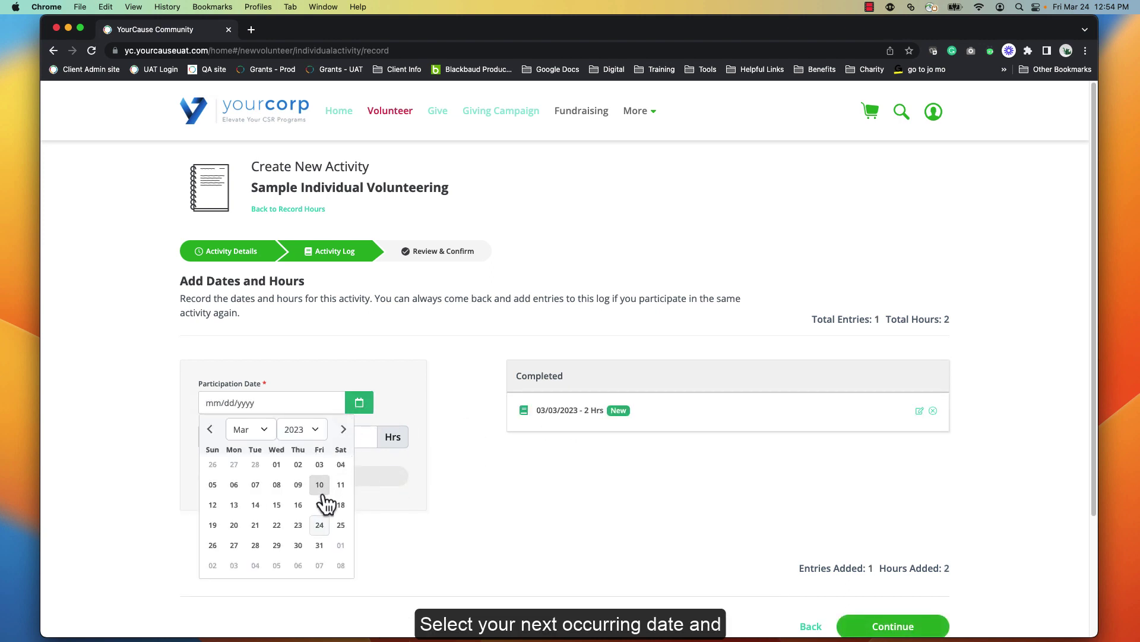
click(340, 484)
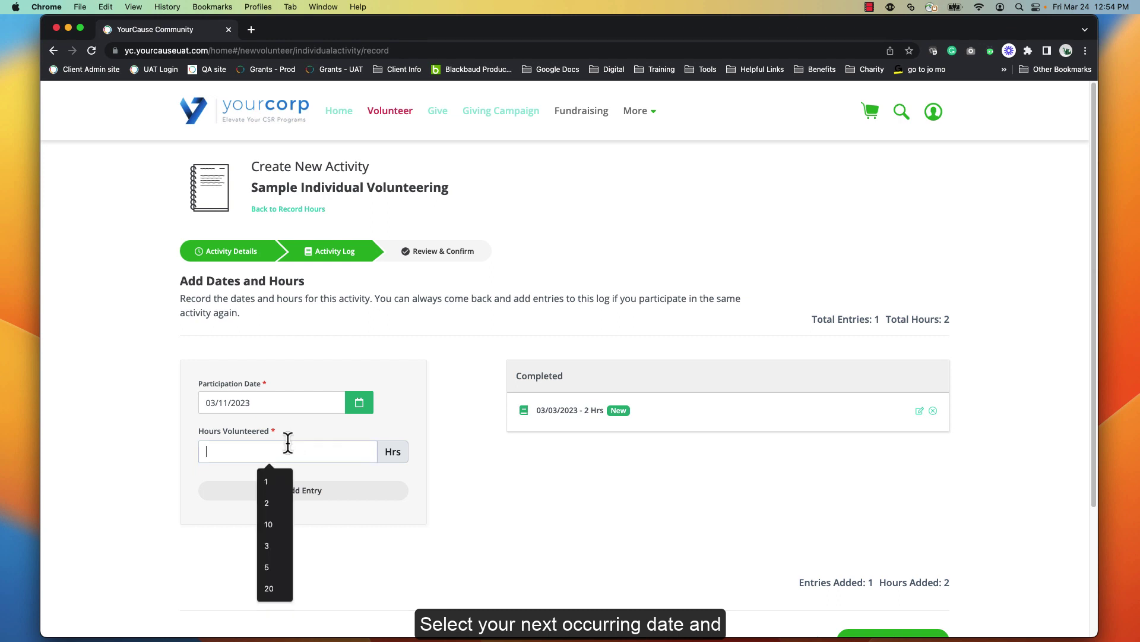
text(2)
click(438, 500)
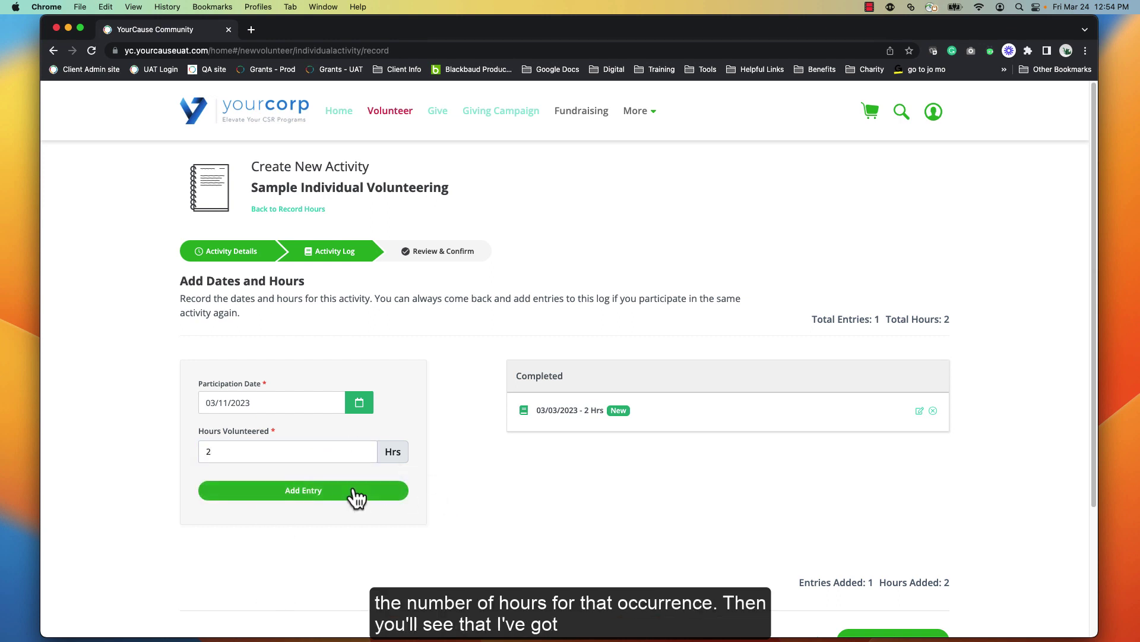
click(357, 493)
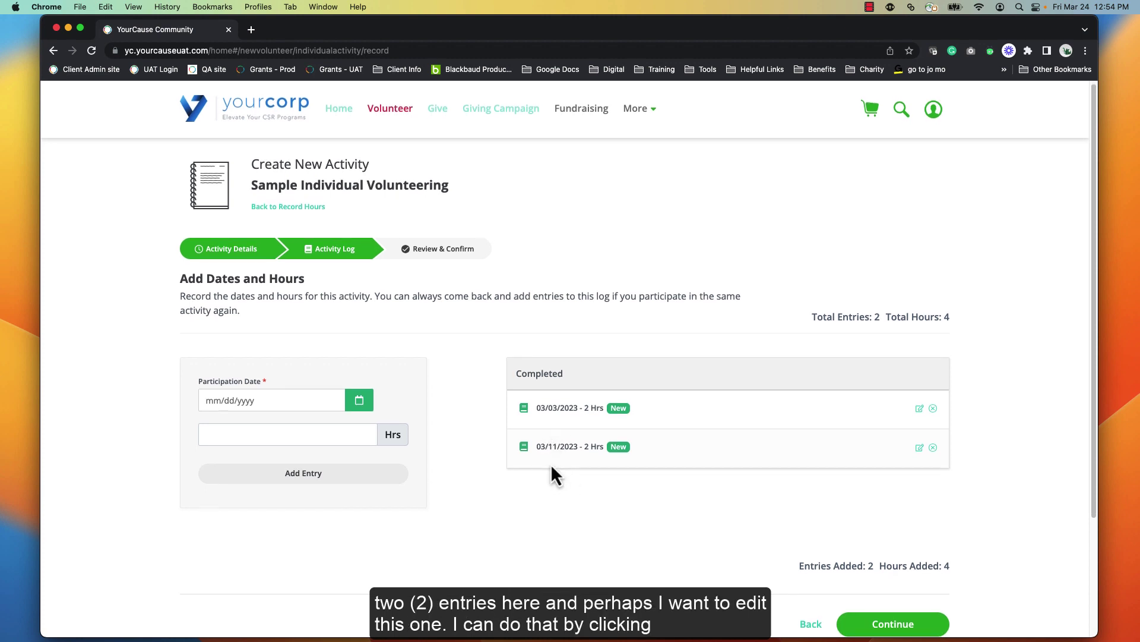
Edit the completed 03/11/2023 entry, setting its hours to 1, and update it.
scroll(550, 463, down, 1)
click(919, 425)
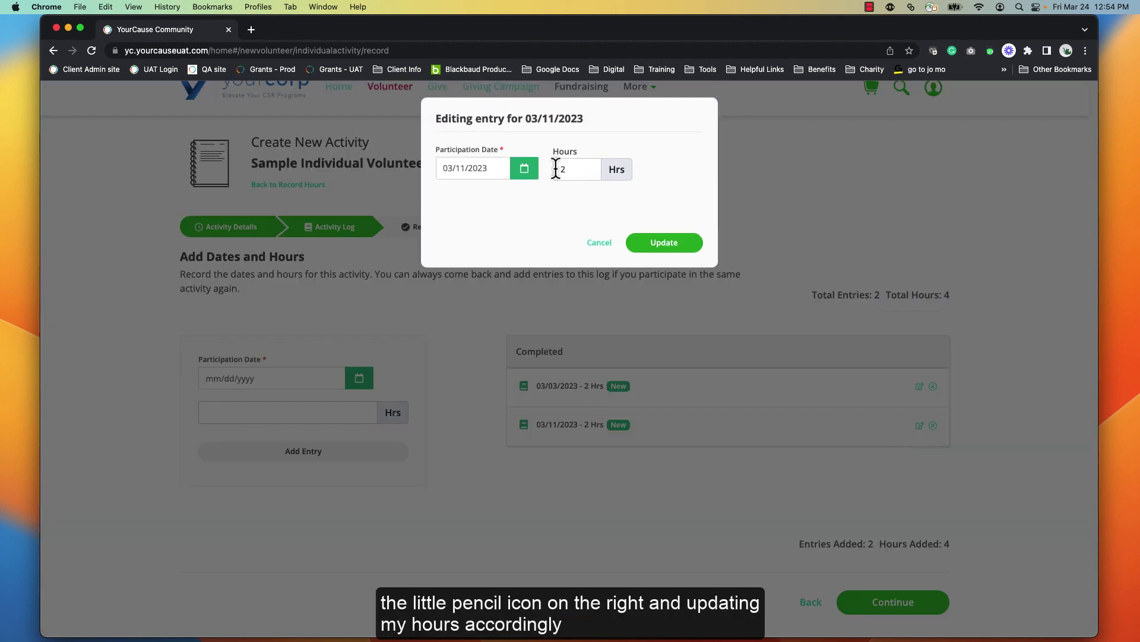
double_click(568, 169)
text(1)
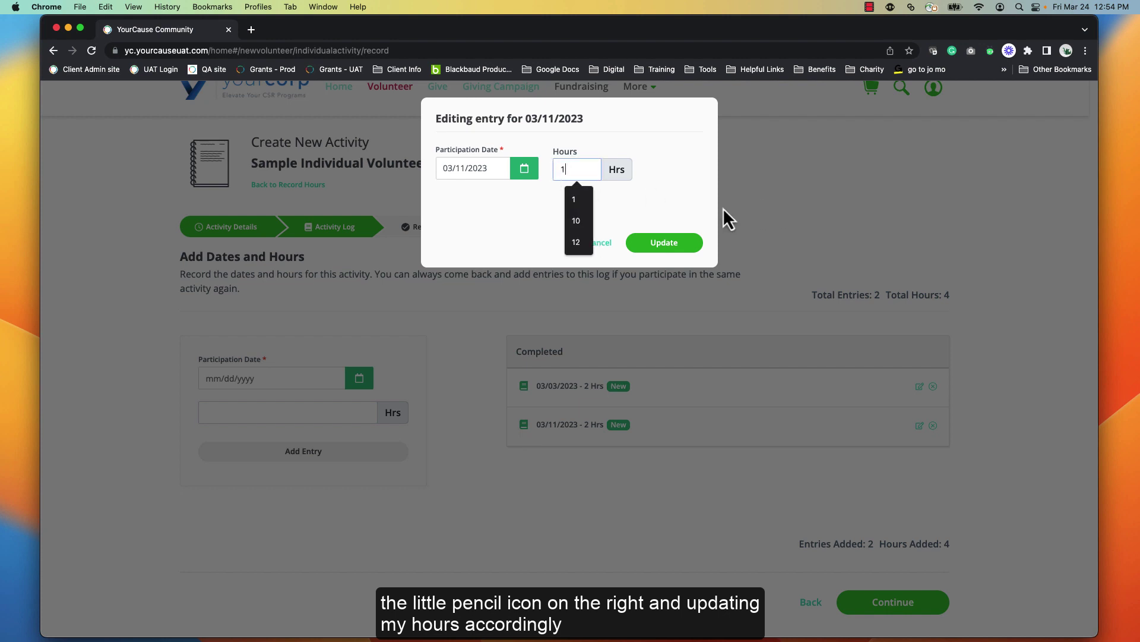
click(683, 243)
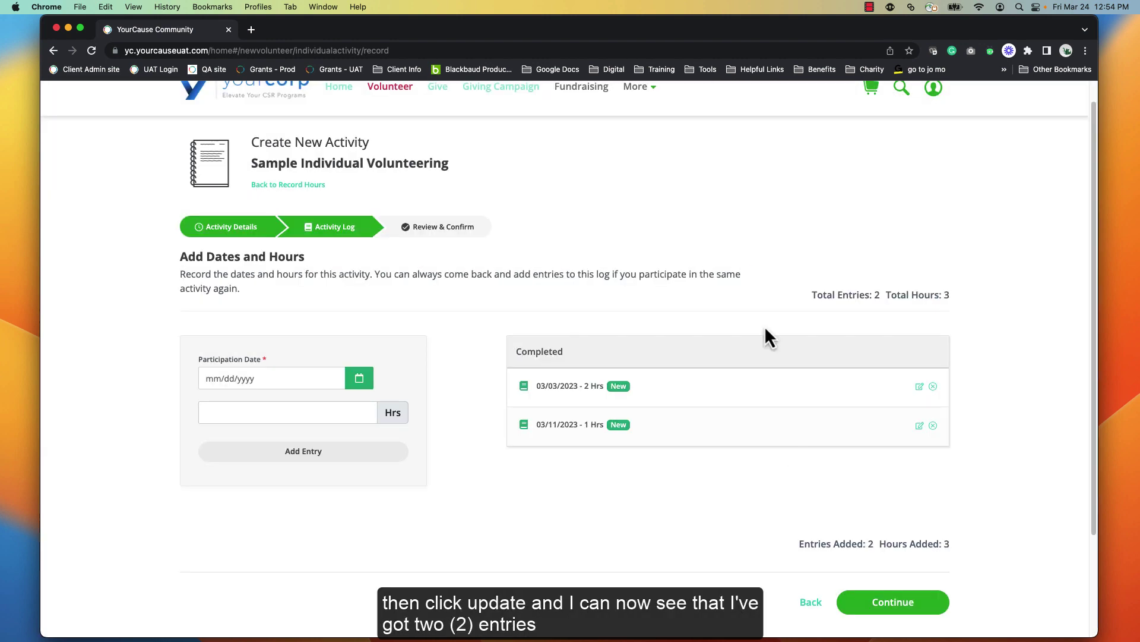
Continue from the activity log to the review and confirmation of the logged entries.
scroll(811, 576, down, 1)
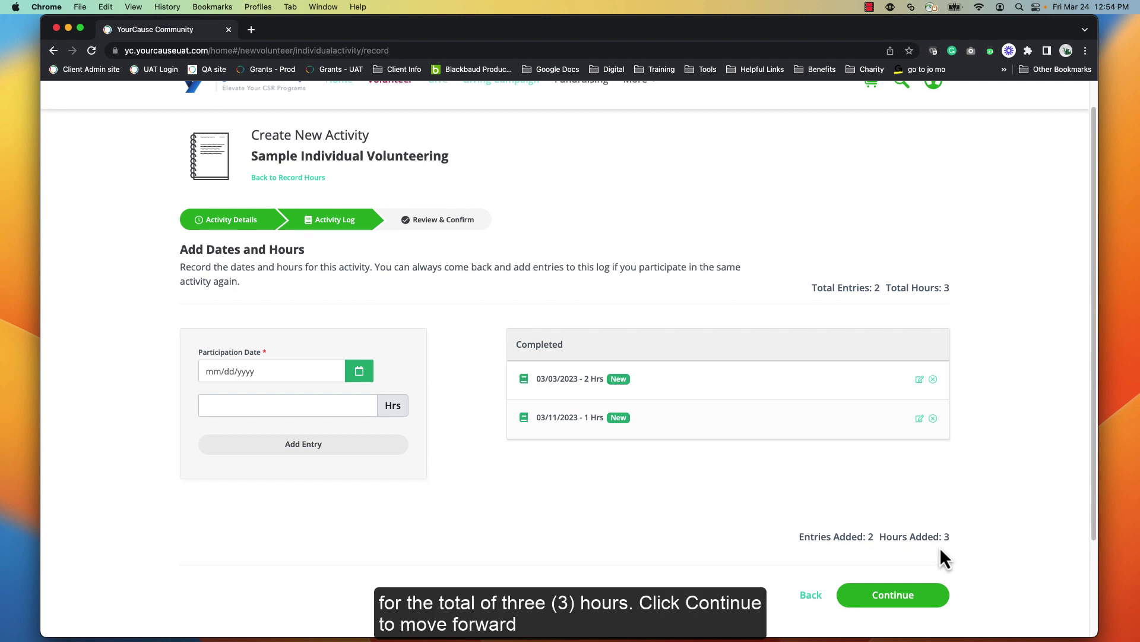
scroll(939, 547, down, 3)
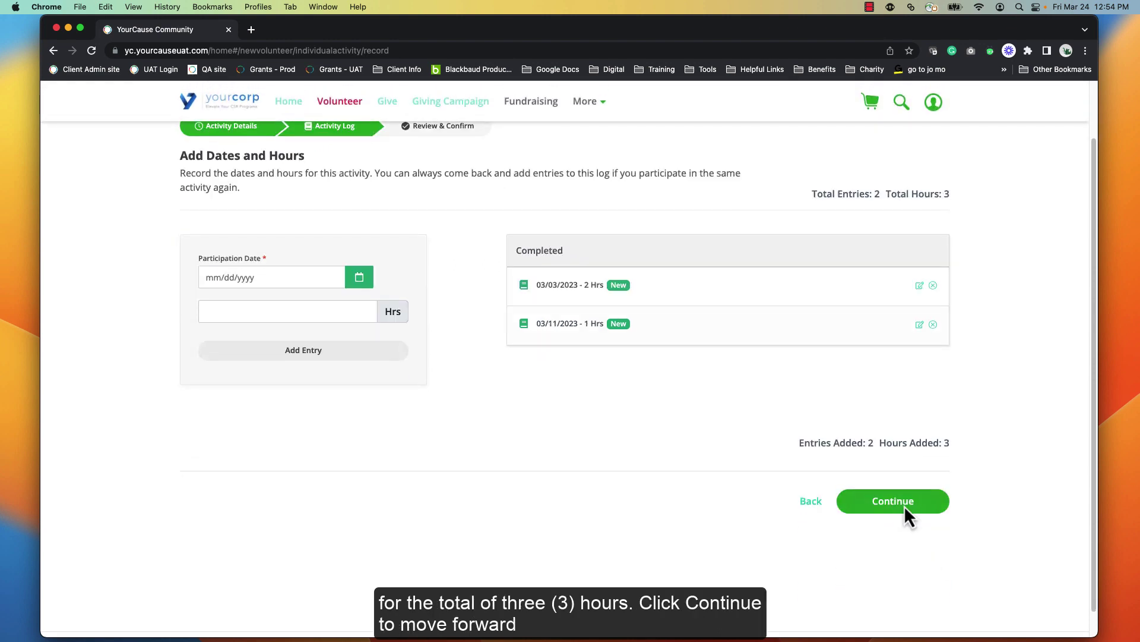
click(904, 505)
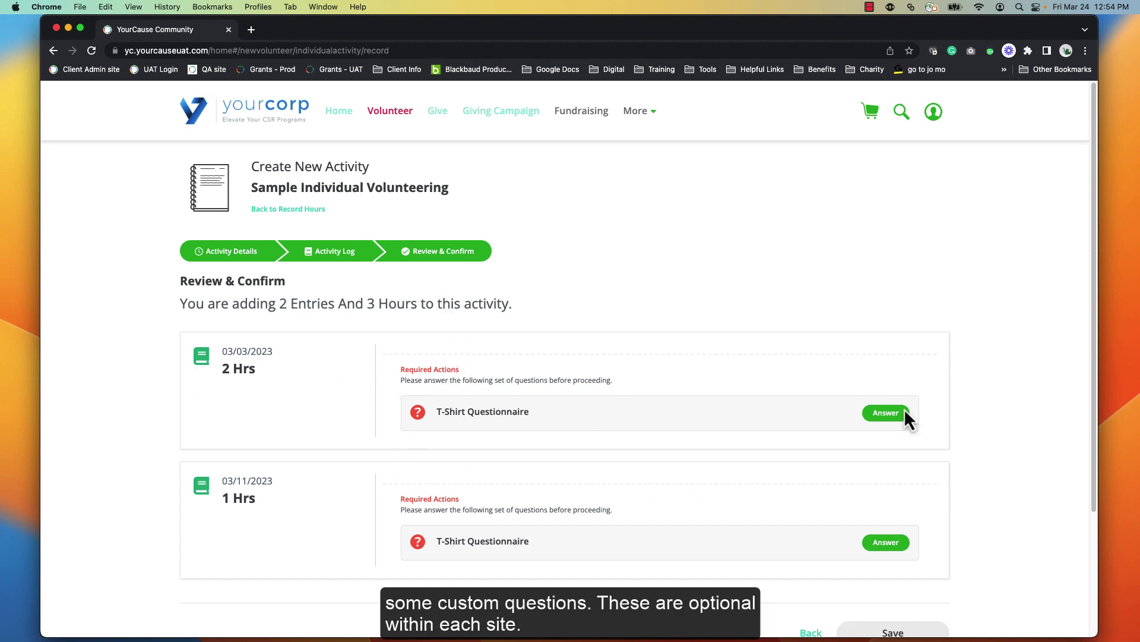
Complete the T-Shirt Questionnaire for the 03/03/2023 entry by choosing a t-shirt size.
click(885, 414)
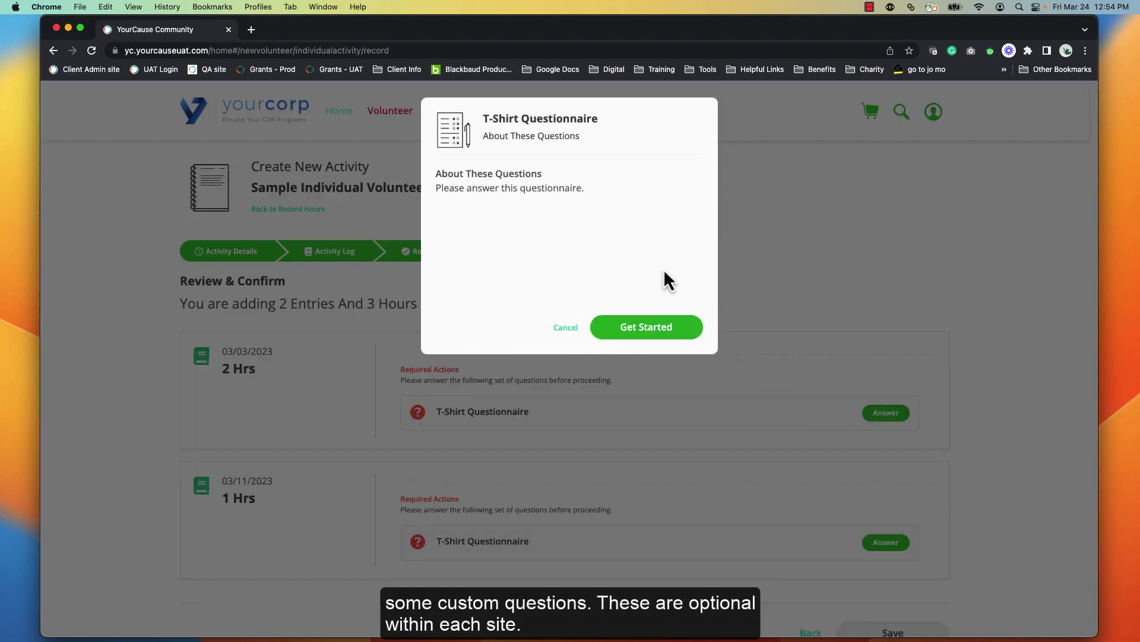
click(630, 327)
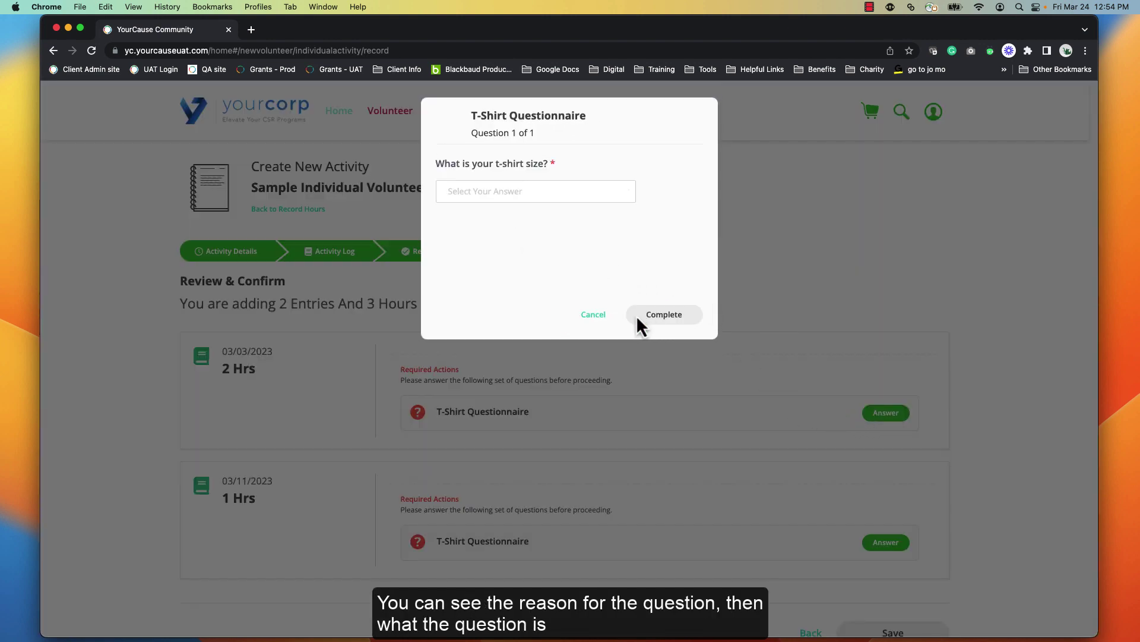
click(509, 199)
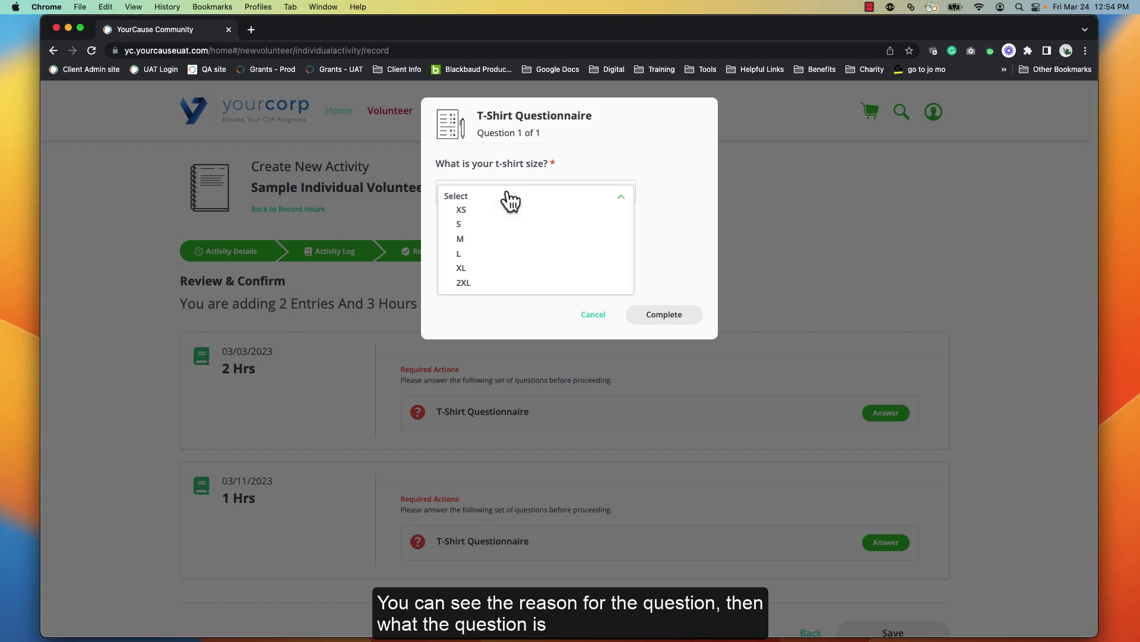
click(487, 246)
click(682, 316)
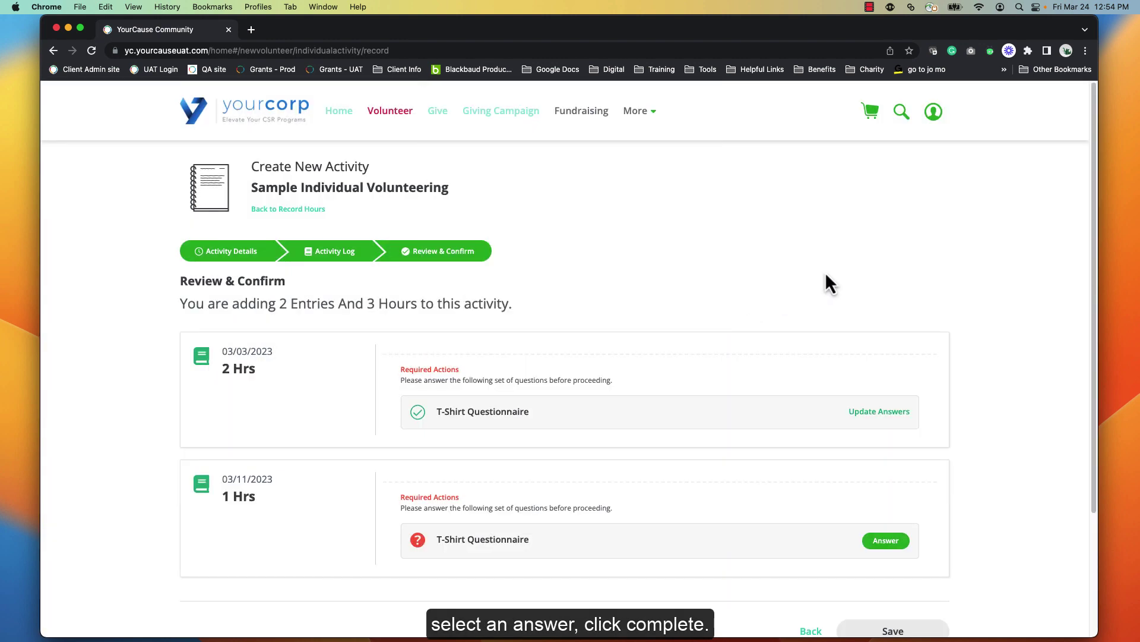
Reuse the 03/03/2023 questionnaire answers for the 03/11/2023 entry and save the activity.
scroll(624, 475, down, 1)
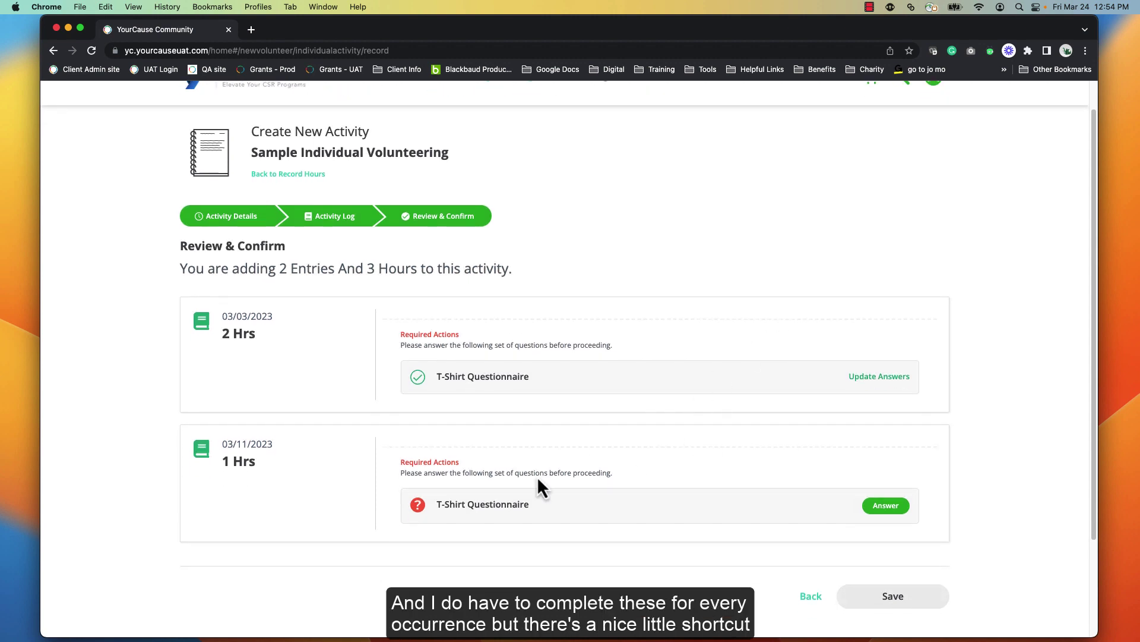
click(885, 505)
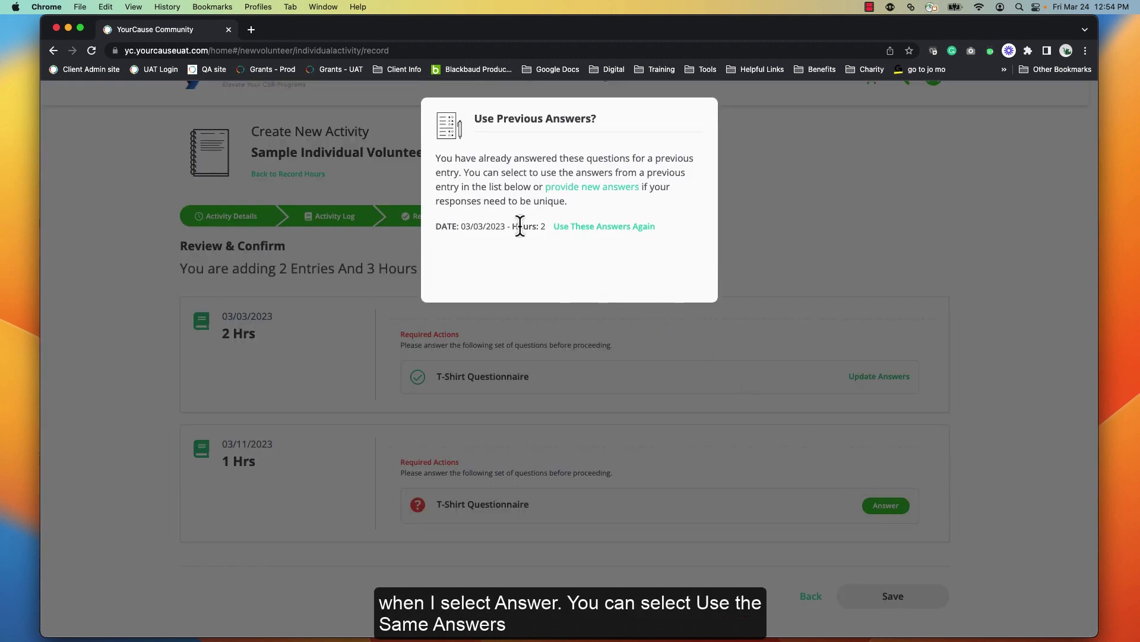
click(592, 229)
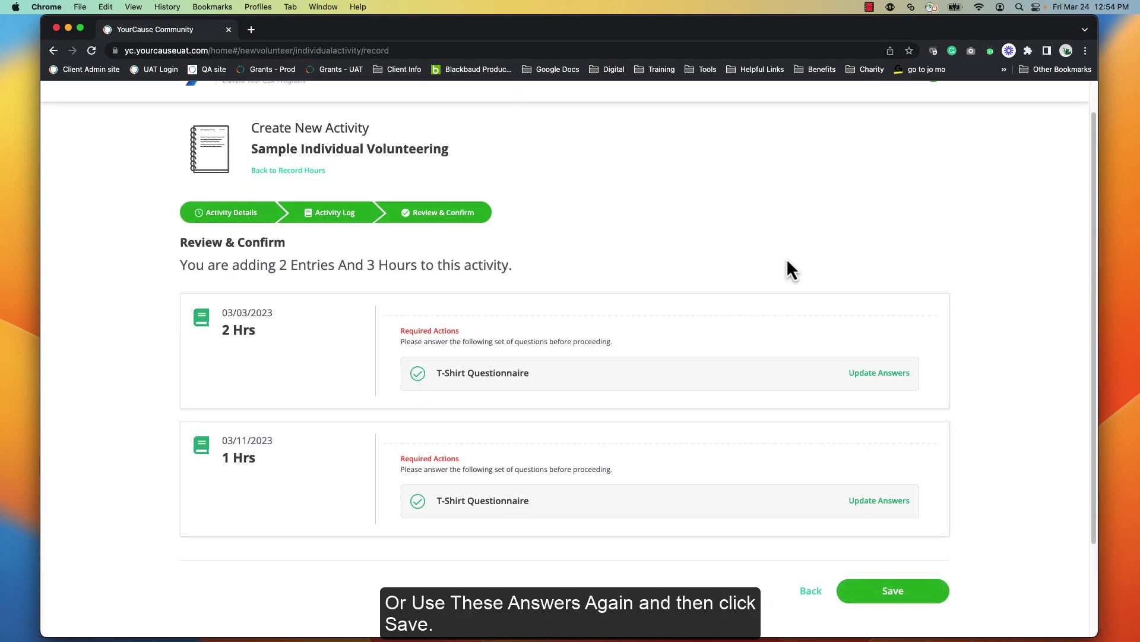
scroll(880, 303, down, 3)
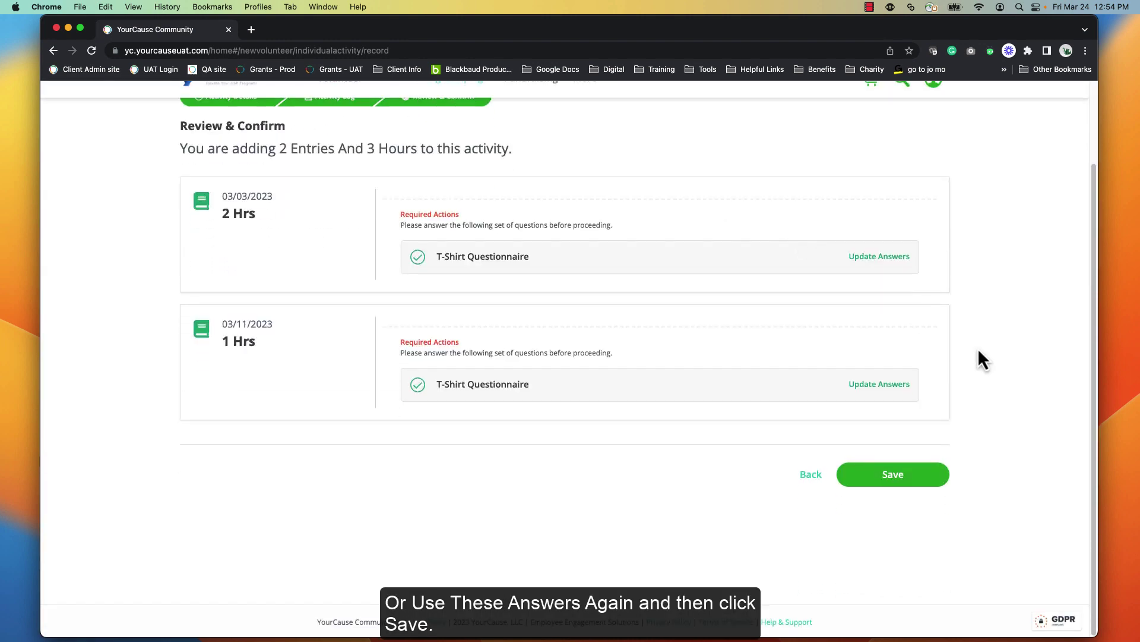
click(906, 482)
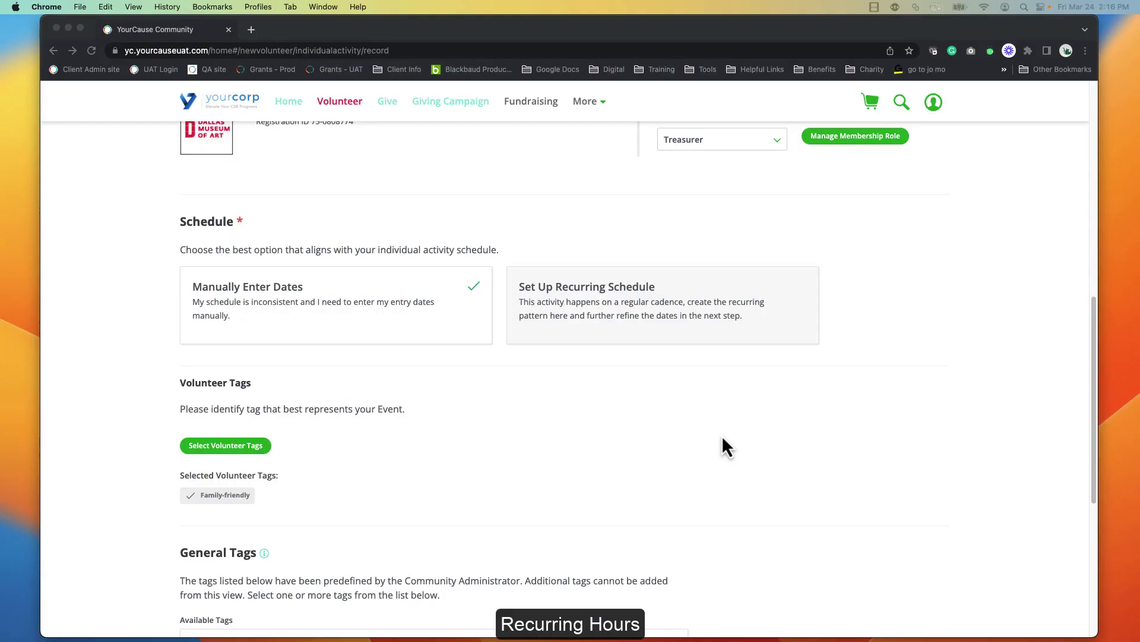
Choose a recurring schedule for the activity, with start date 03/03/2023 and 2 hours per occurrence.
click(645, 342)
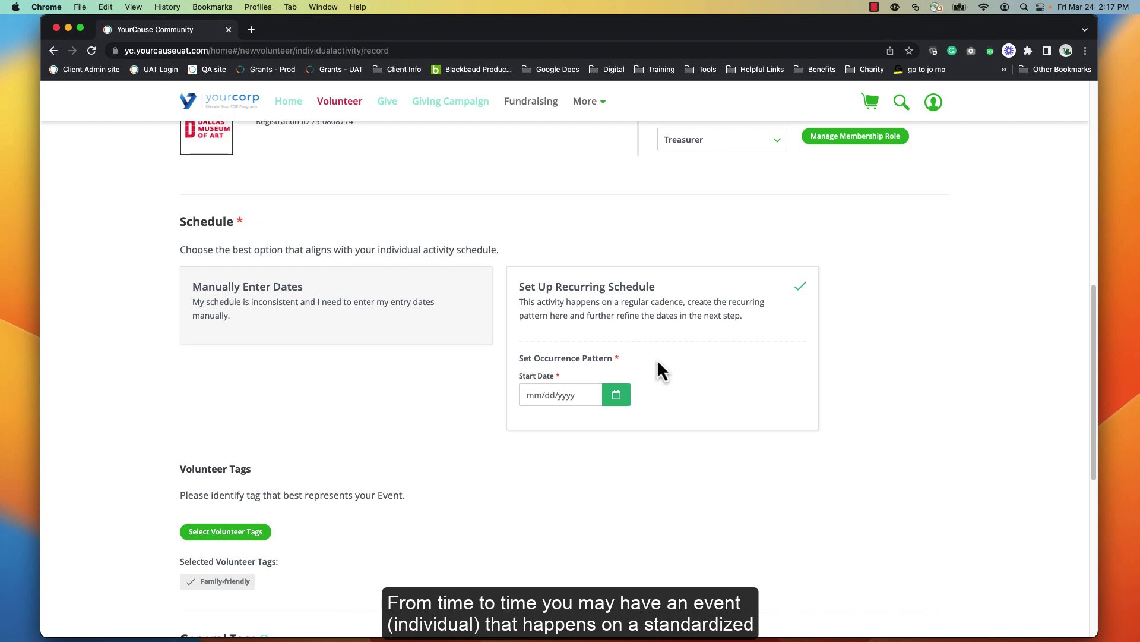
click(622, 404)
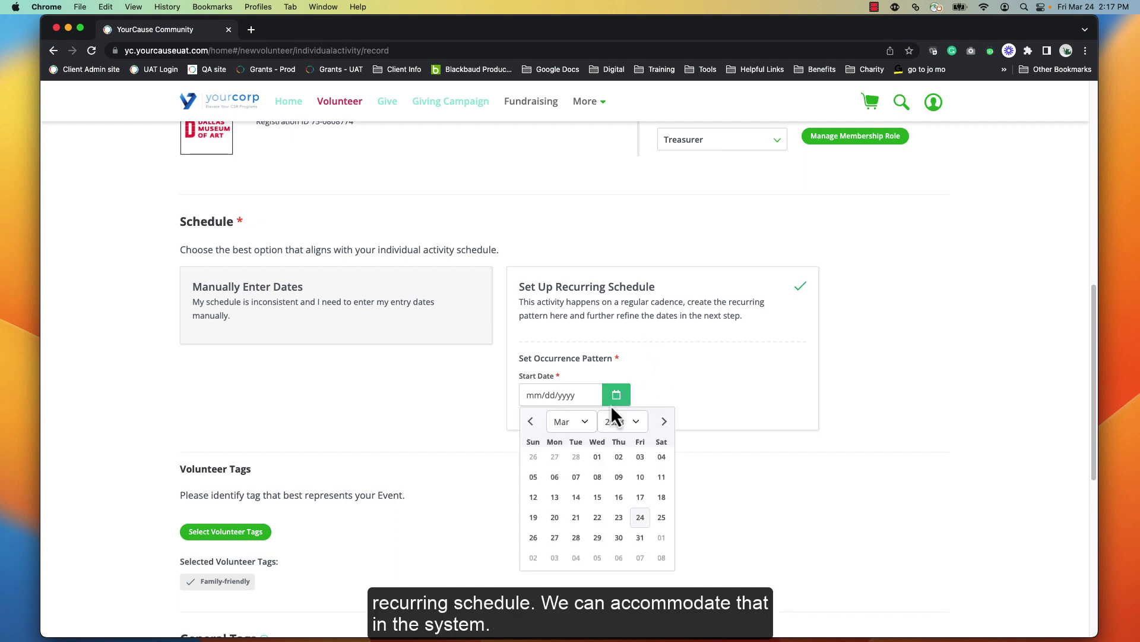
click(644, 460)
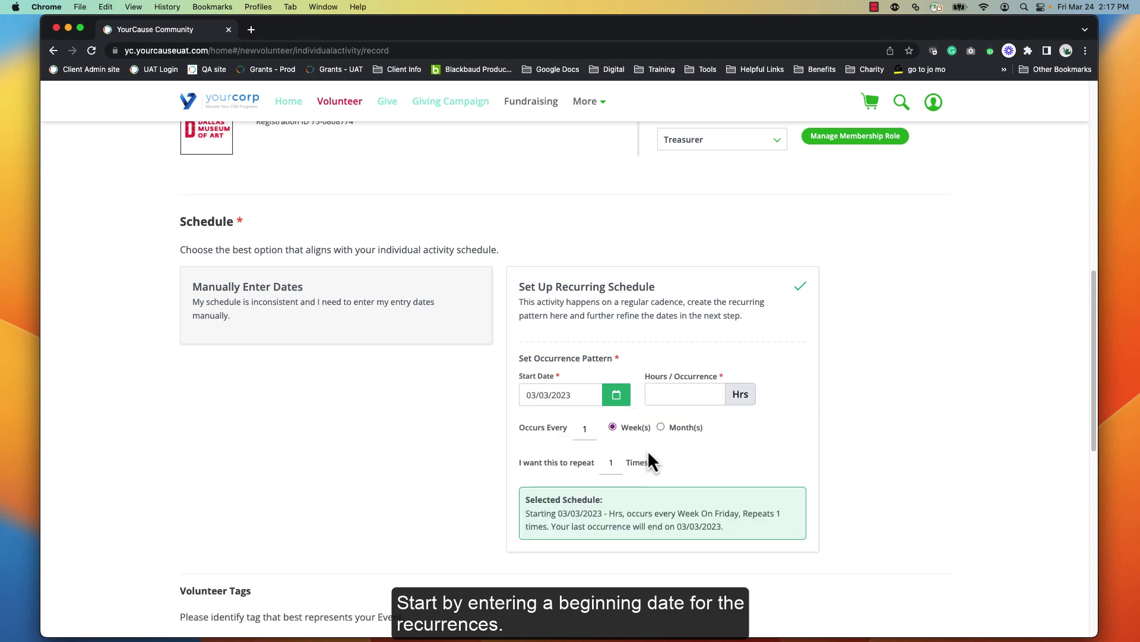
click(690, 395)
text(2)
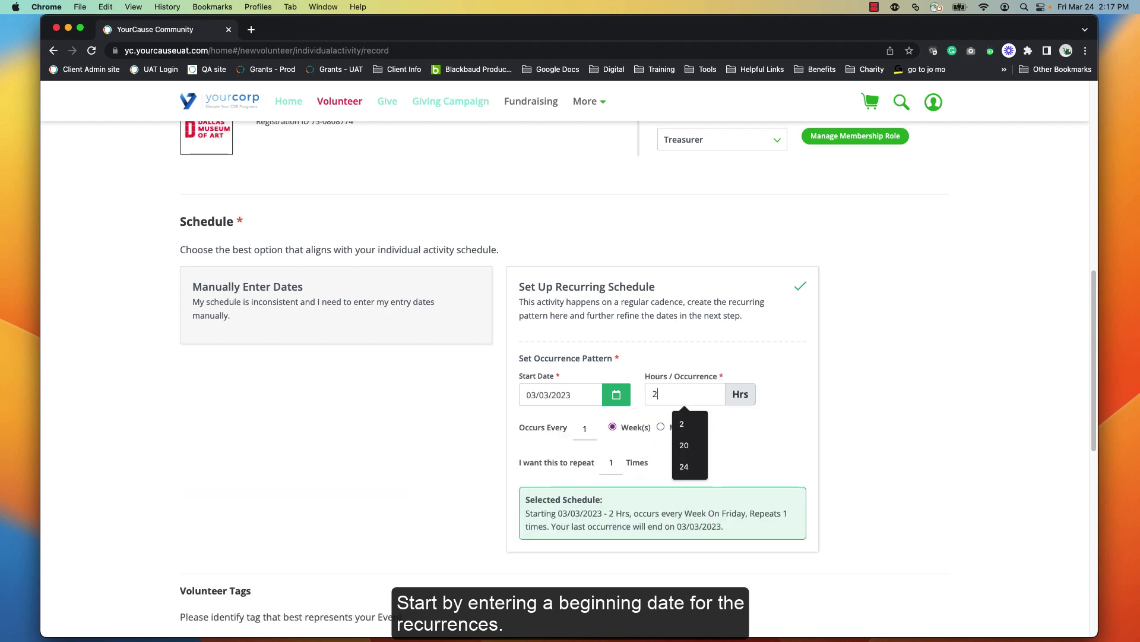
click(740, 447)
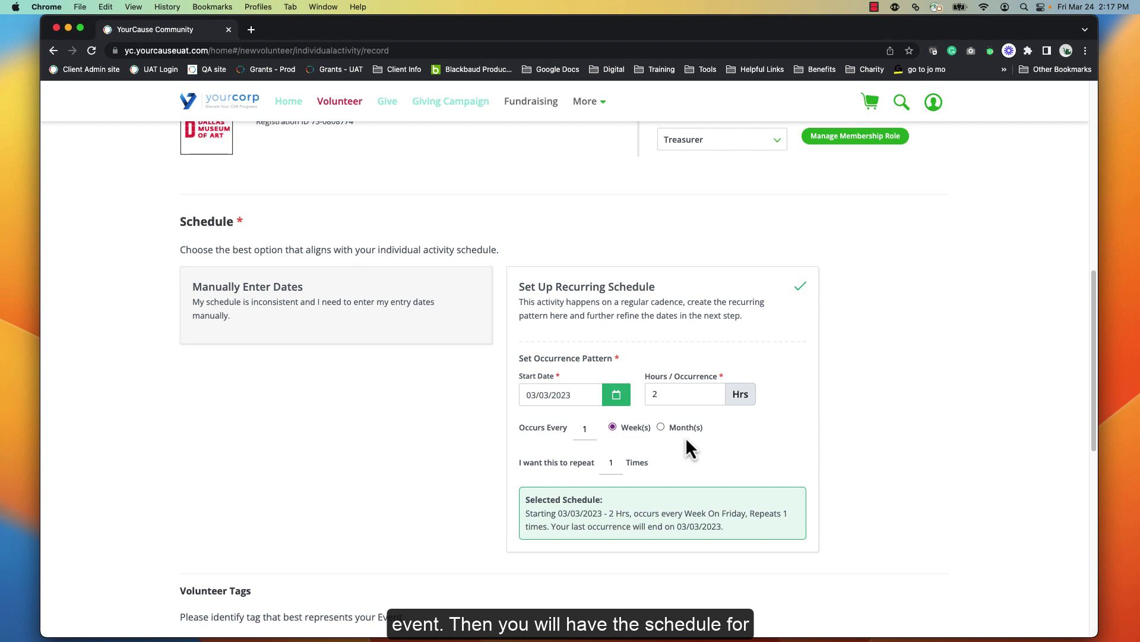
Set the recurring schedule to repeat 8 times and to occur by month.
double_click(609, 462)
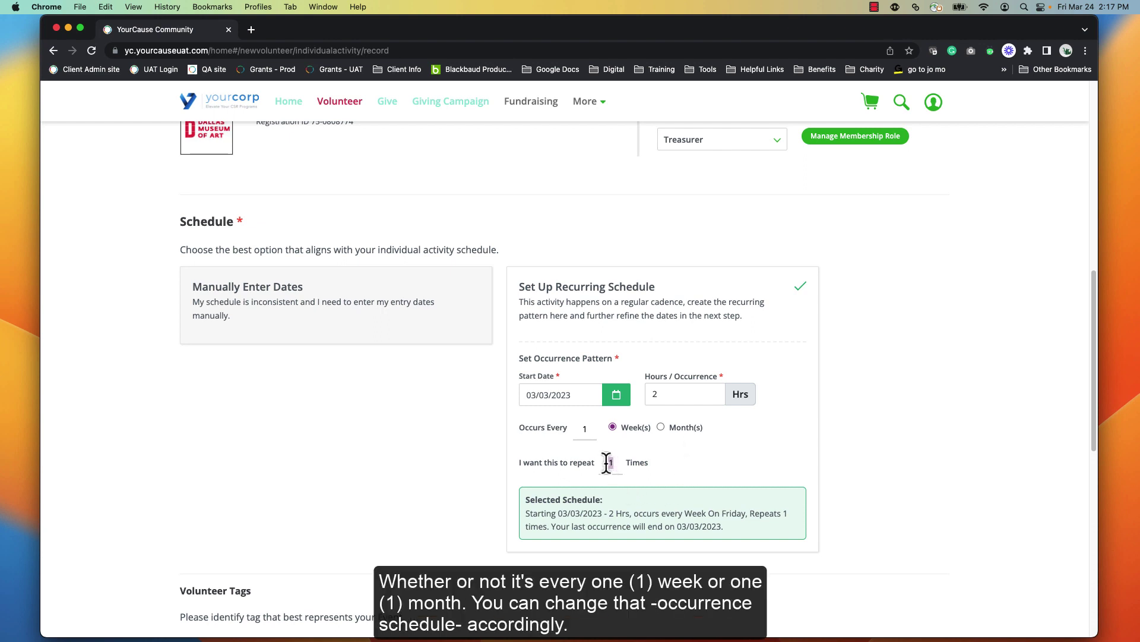
text(8)
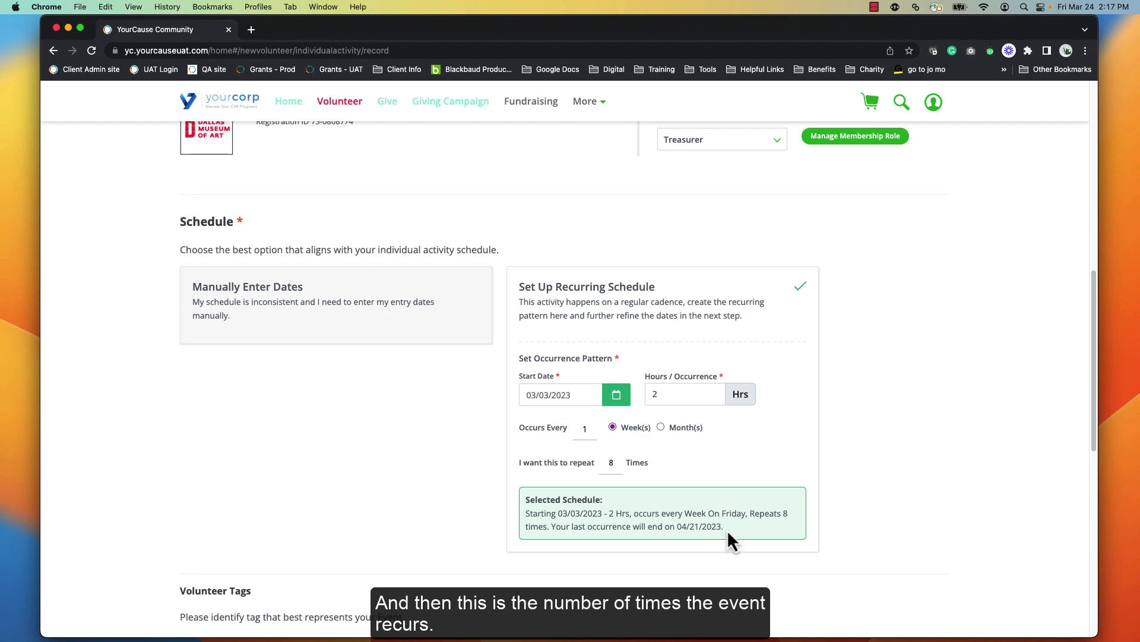
click(661, 428)
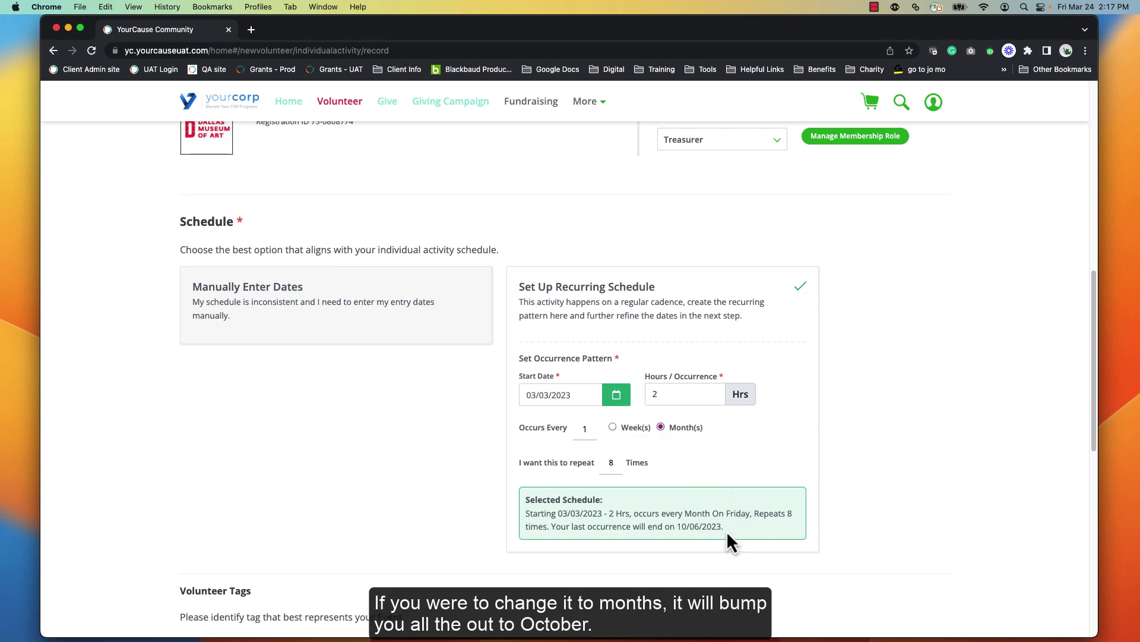
Continue from the activity details to the activity log, confirming creation of the recurring entries.
scroll(732, 542, down, 6)
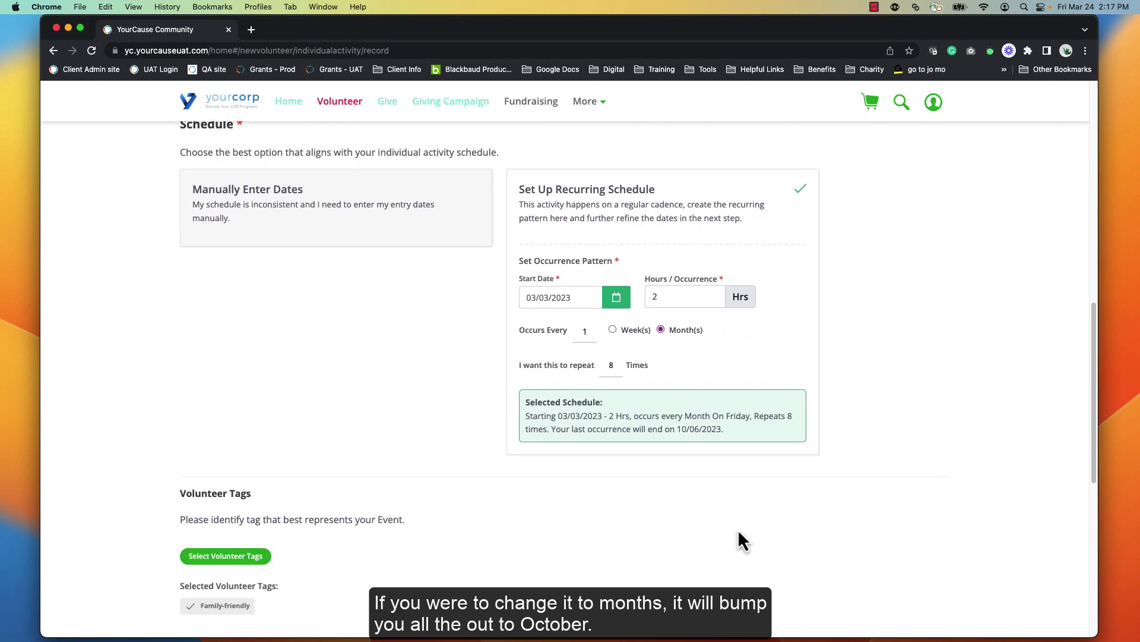
scroll(737, 525, down, 3)
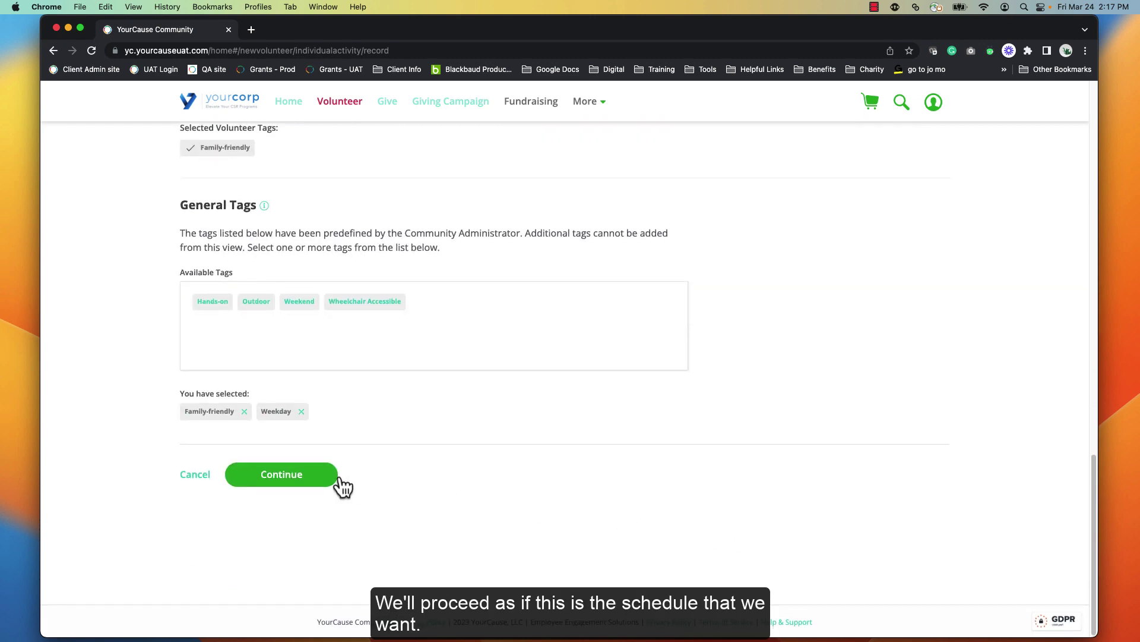
click(285, 483)
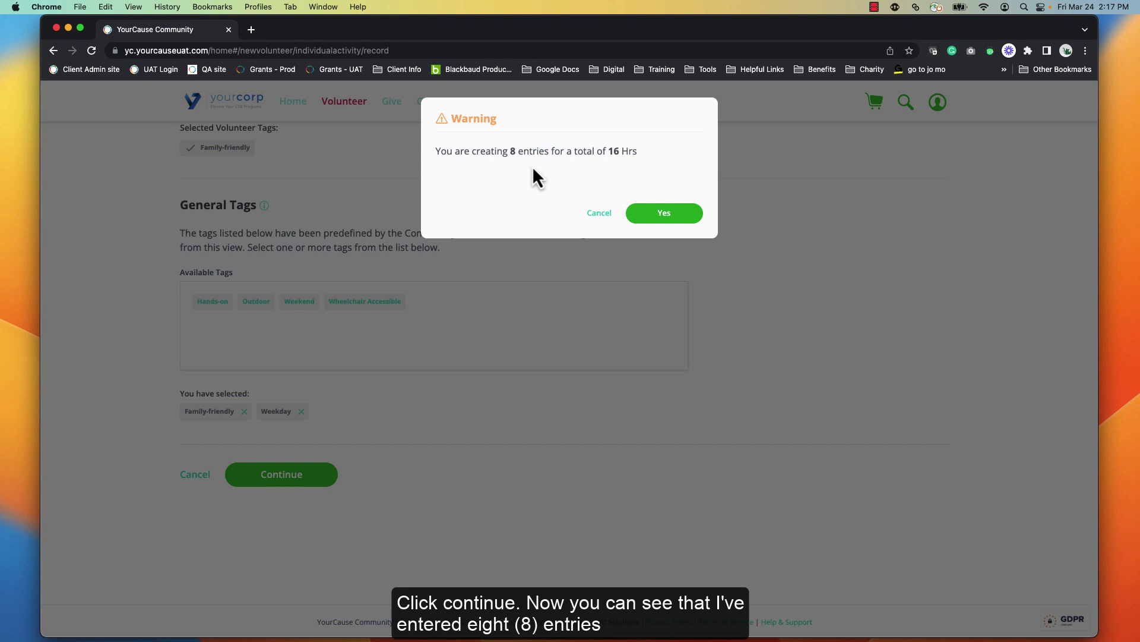
click(667, 219)
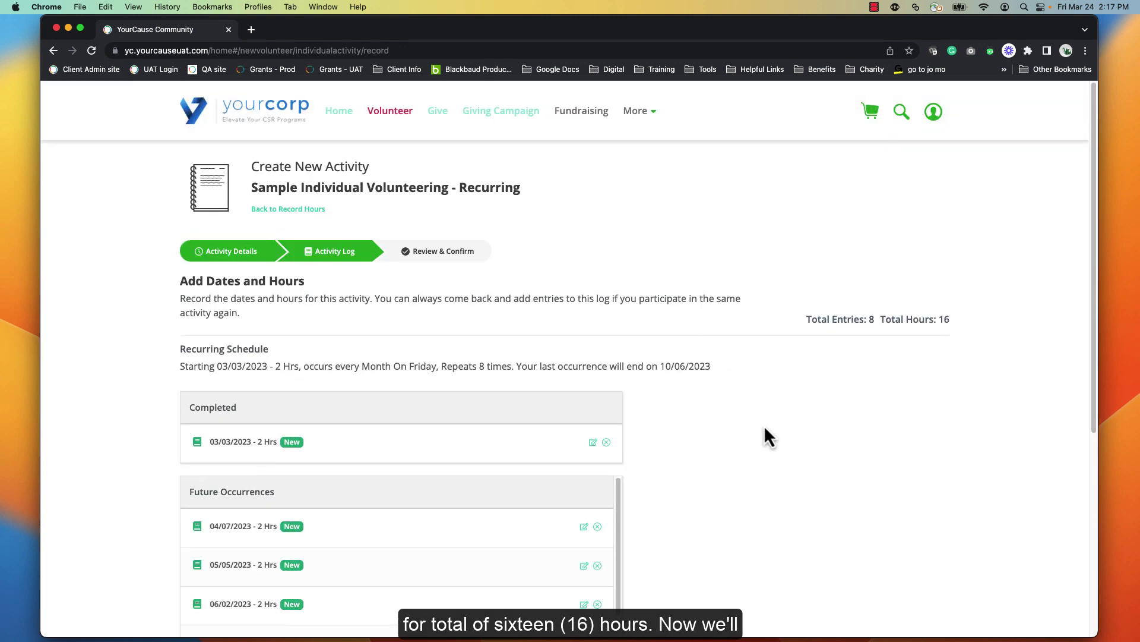
Edit the future occurrence dated 05/05/2023, setting its hours to 1, and update it.
scroll(764, 425, down, 1)
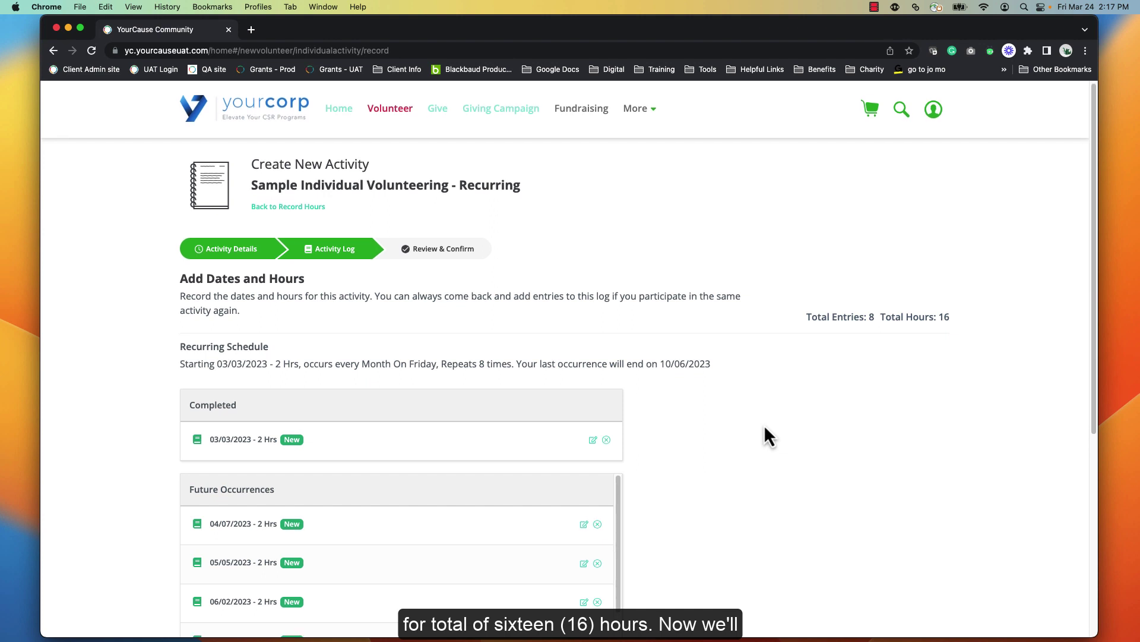
scroll(764, 425, down, 1)
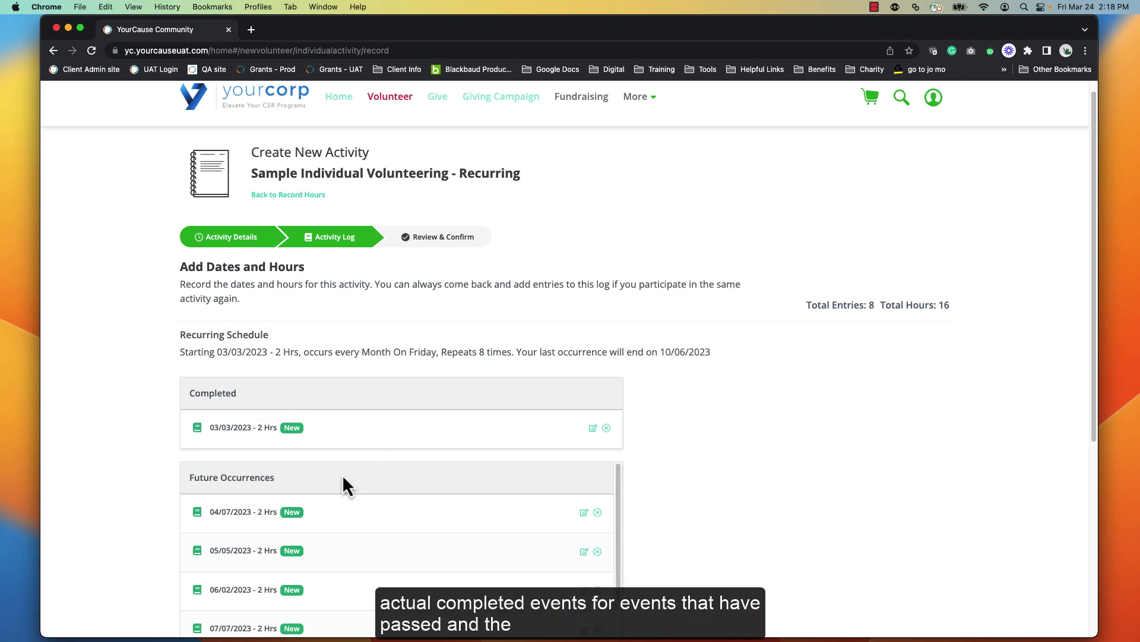
scroll(805, 520, down, 2)
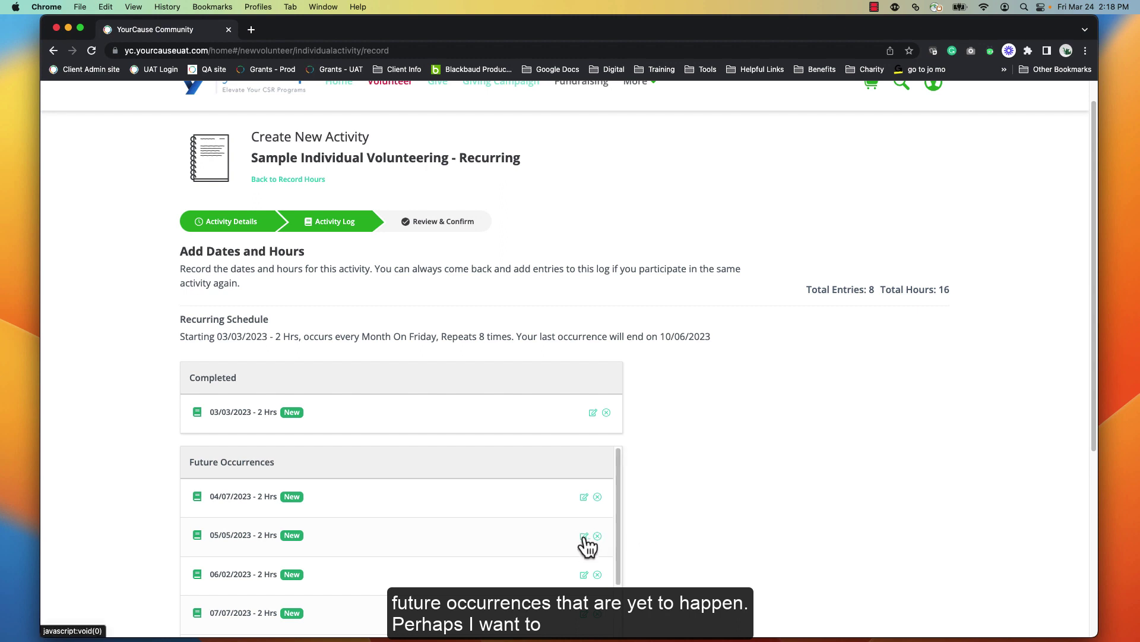
click(584, 537)
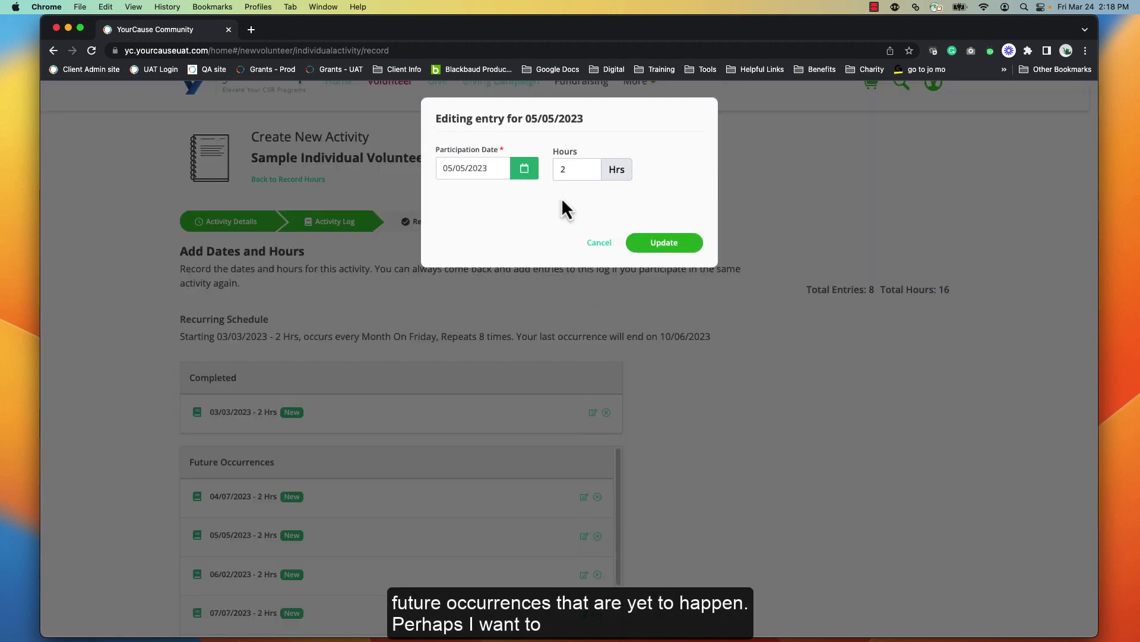
click(576, 170)
key(BackSpace)
text(1)
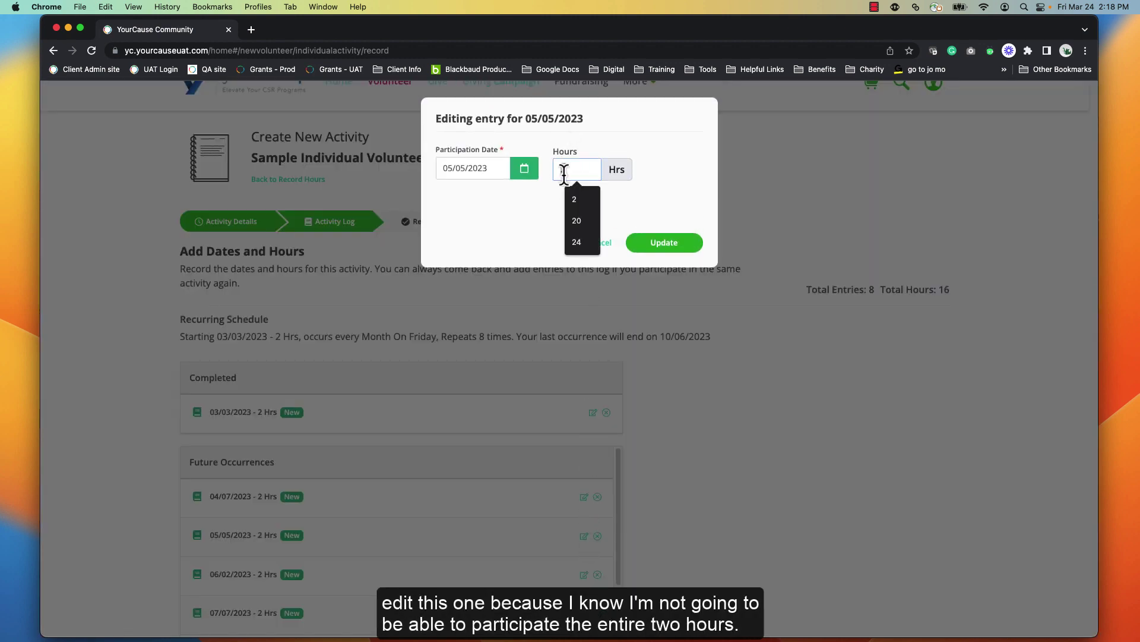
click(661, 243)
Continue from the recurring activity's log to its review and confirmation.
scroll(794, 372, down, 1)
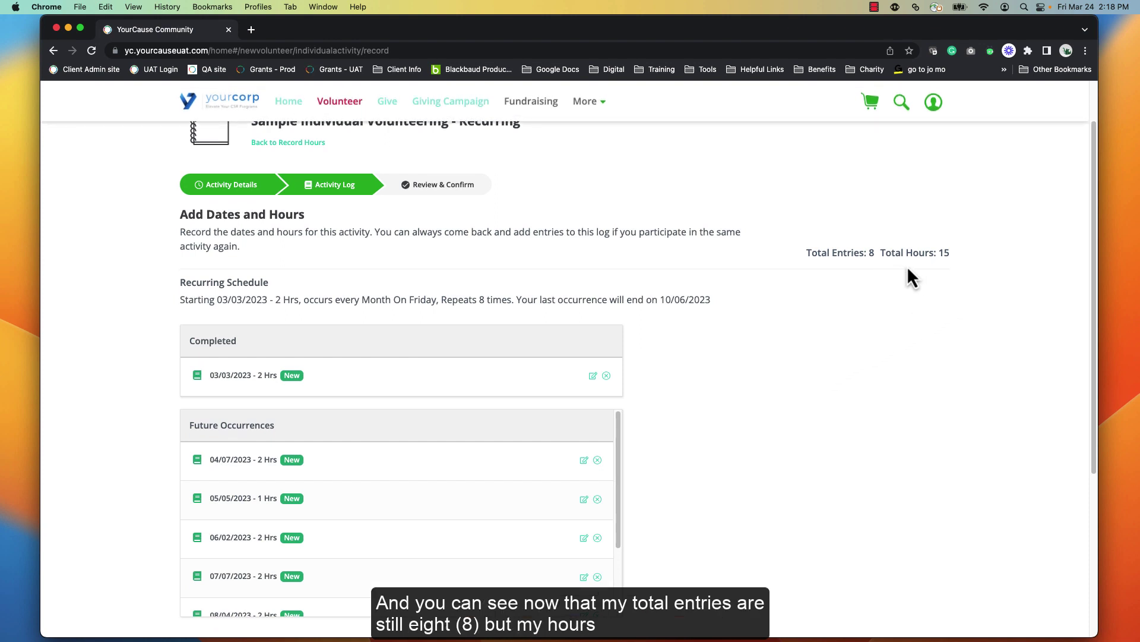
scroll(925, 356, down, 5)
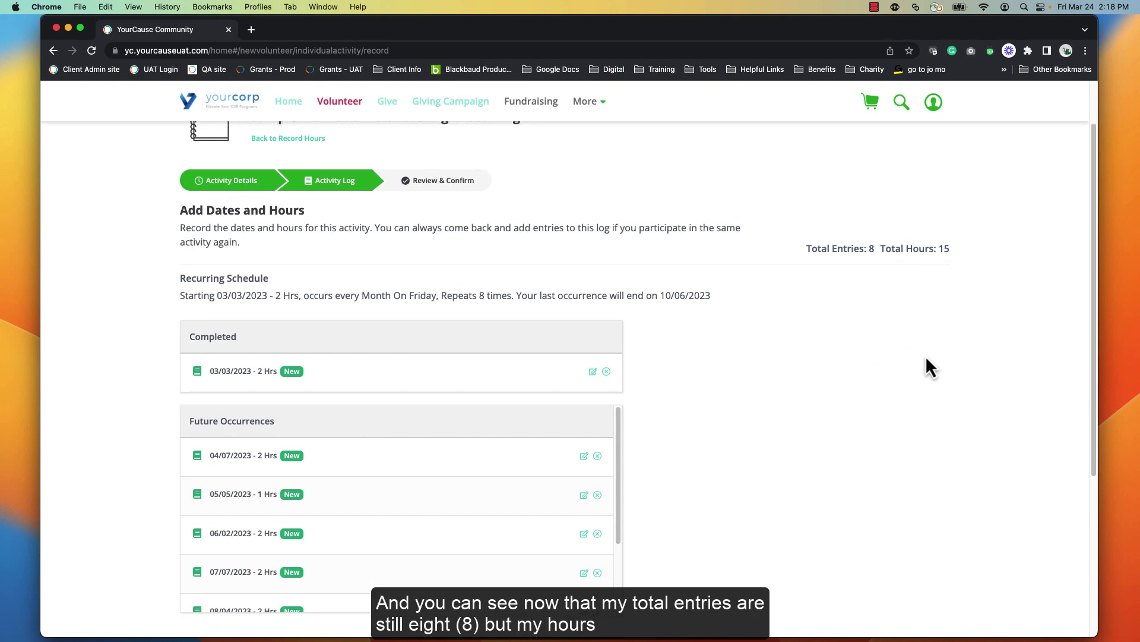
click(912, 497)
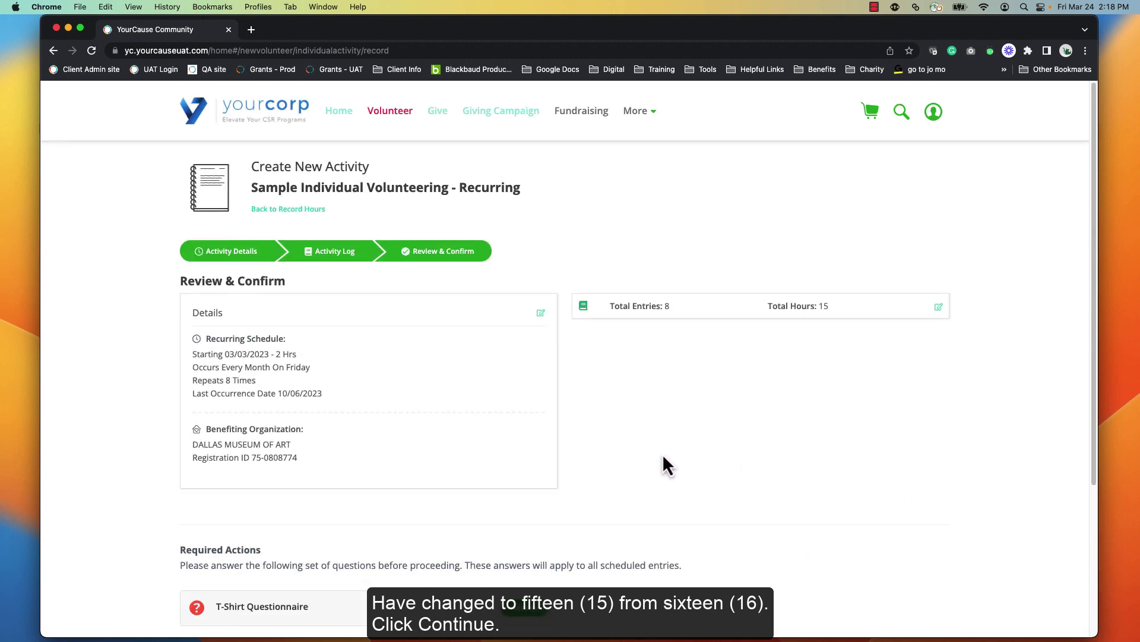
Answer the T-Shirt Questionnaire for all scheduled entries by choosing a t-shirt size, and save the recurring activity.
scroll(663, 454, down, 1)
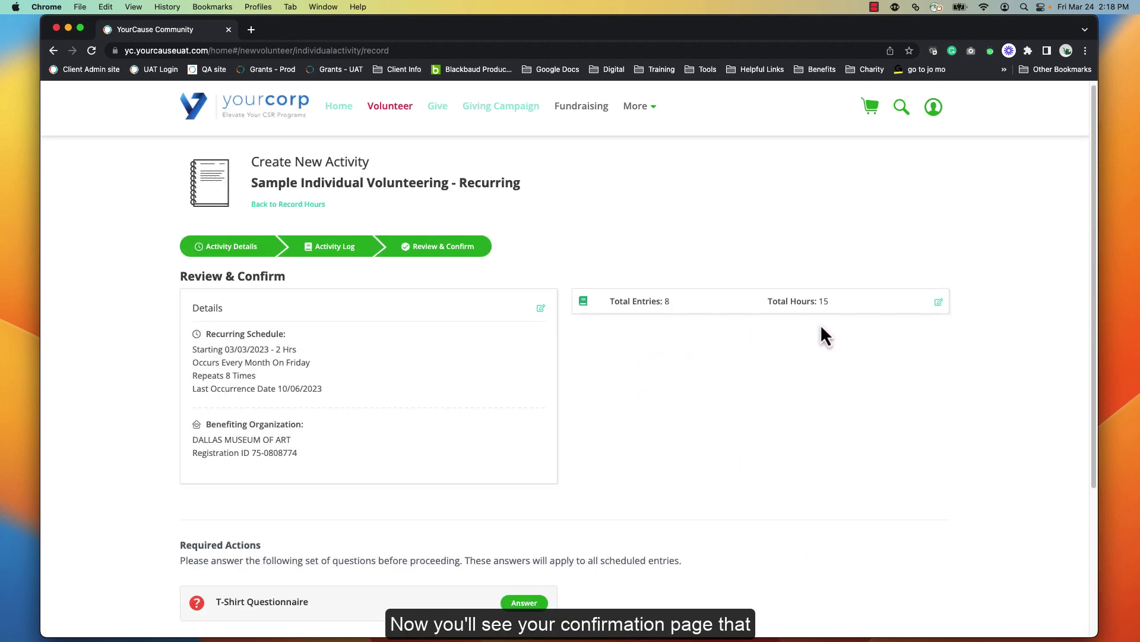
scroll(797, 355, down, 2)
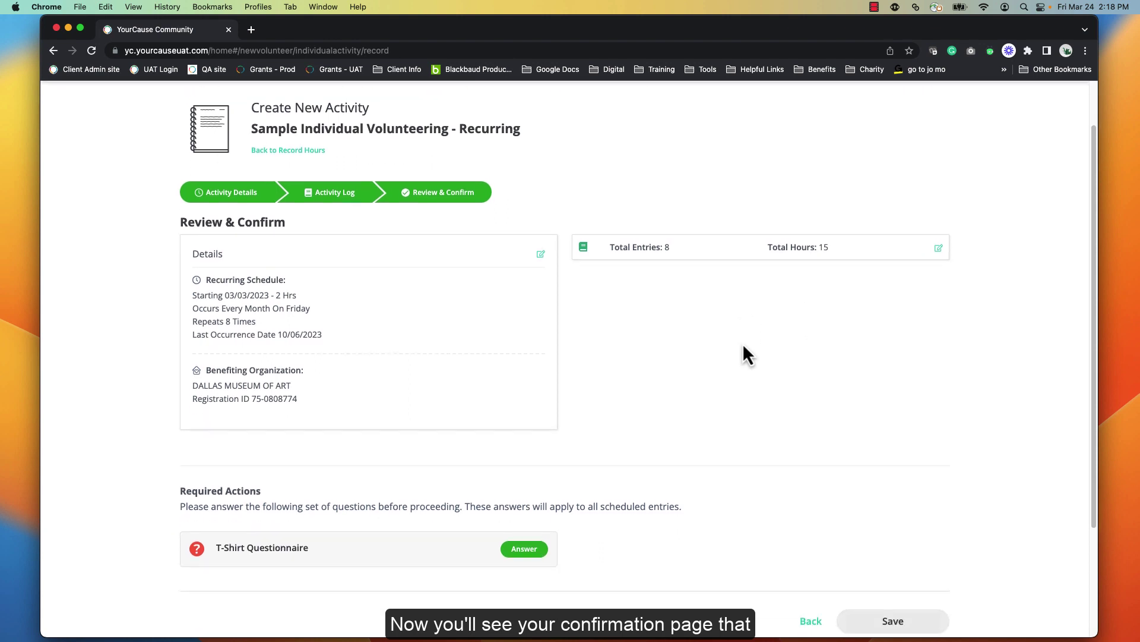
scroll(744, 345, down, 1)
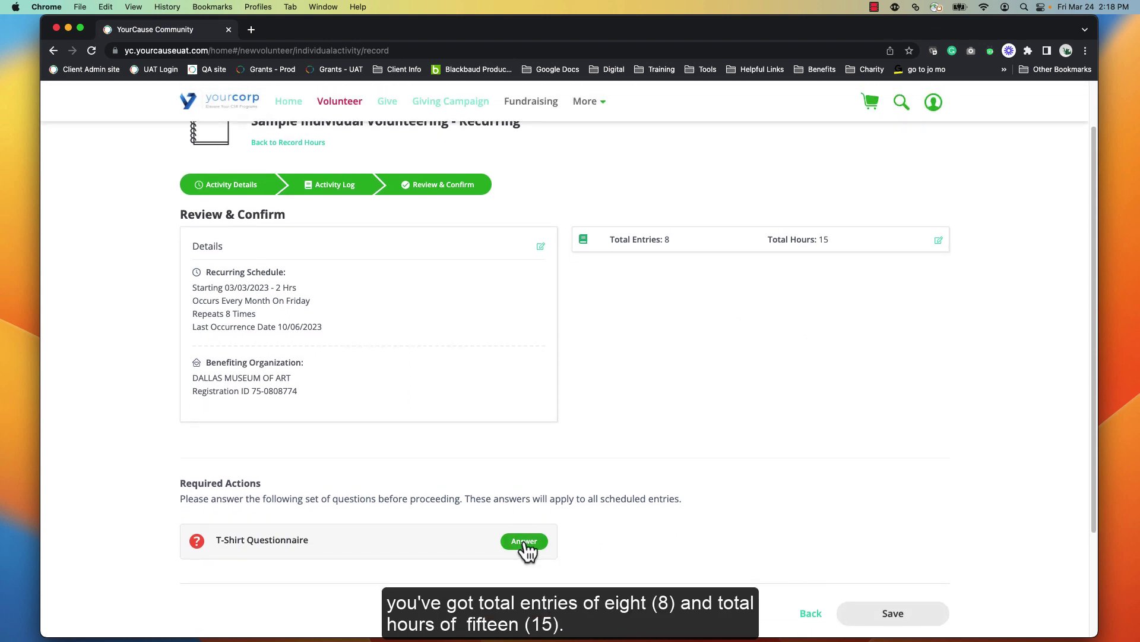
click(525, 543)
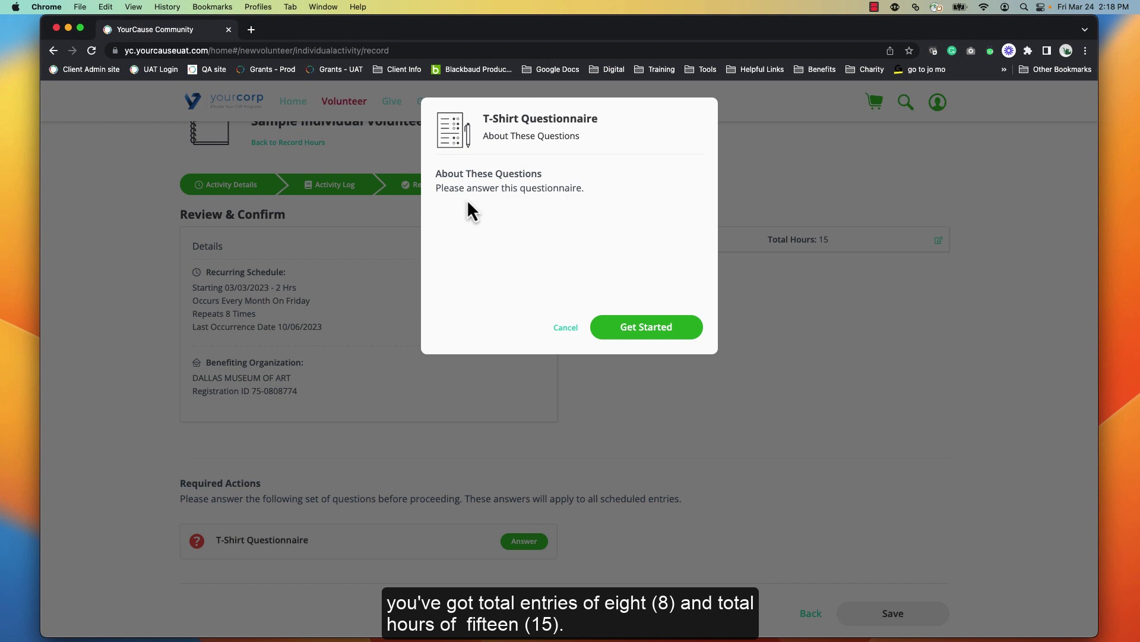
click(621, 333)
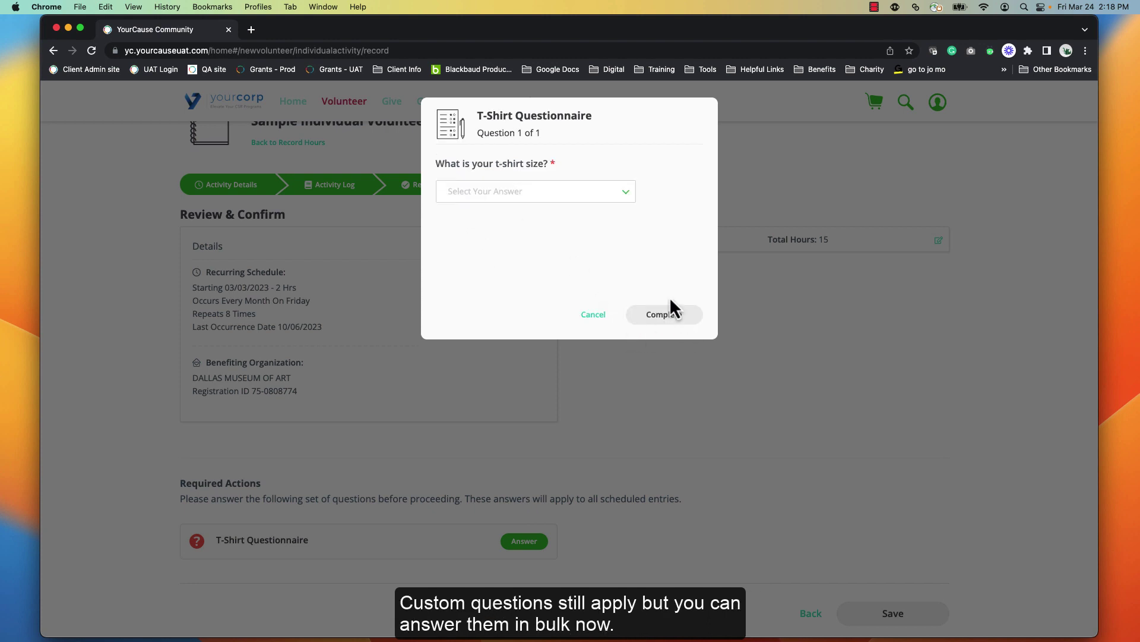
click(605, 196)
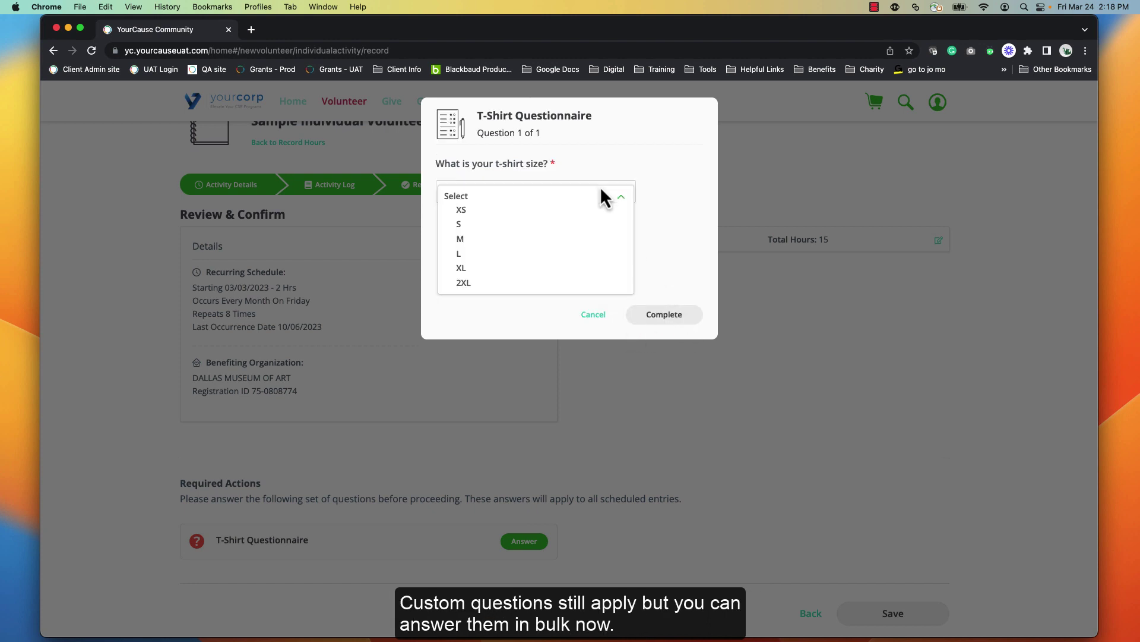
click(481, 246)
click(650, 315)
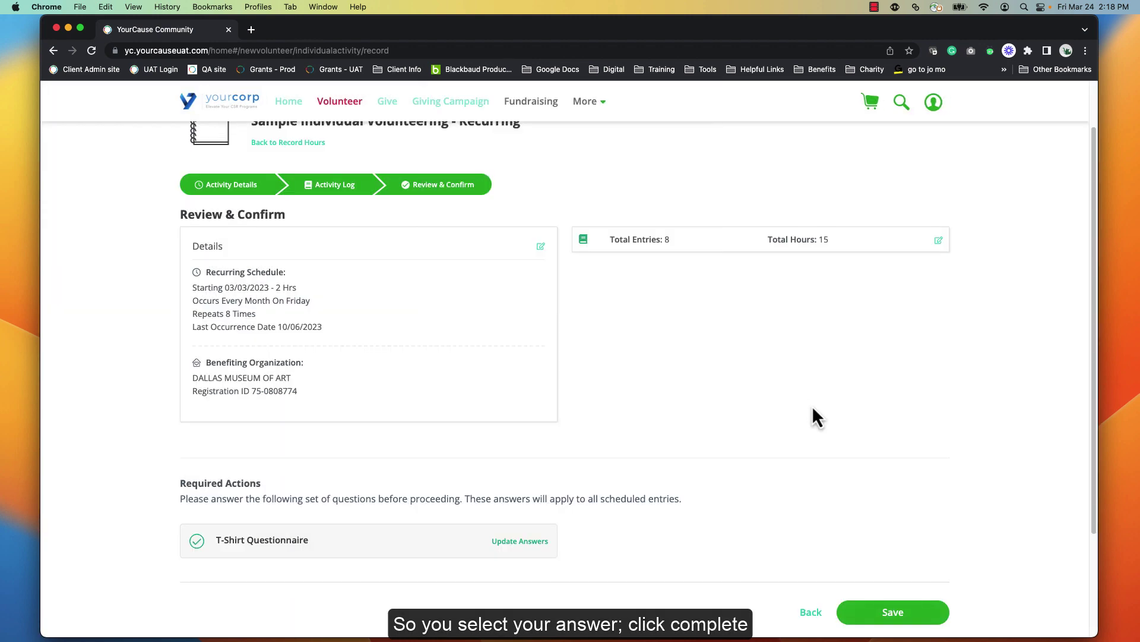
click(910, 603)
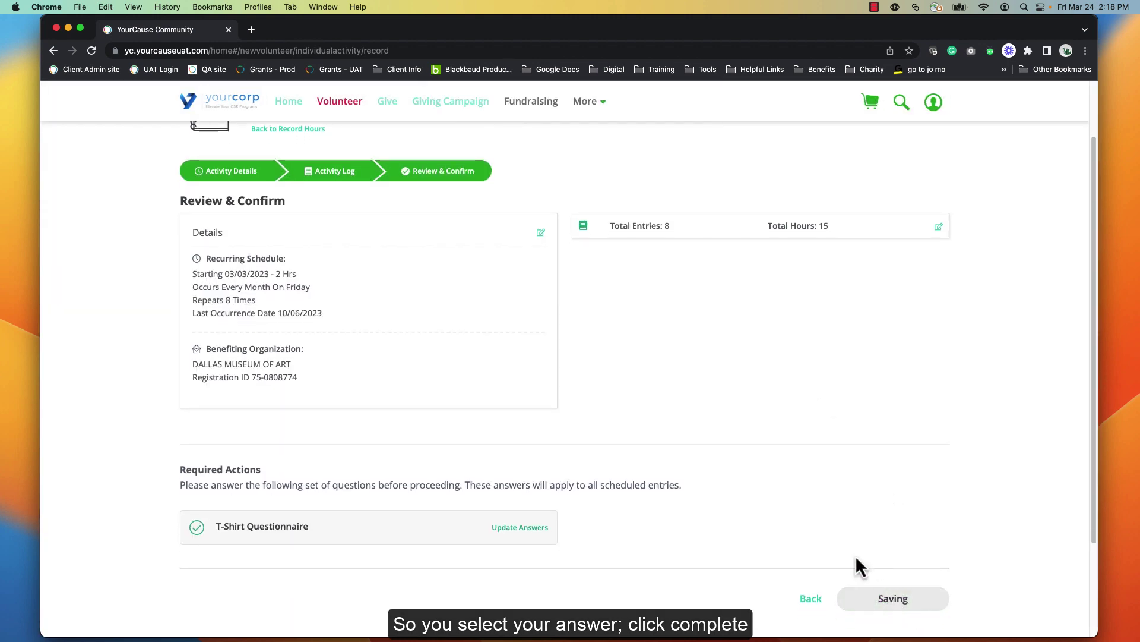